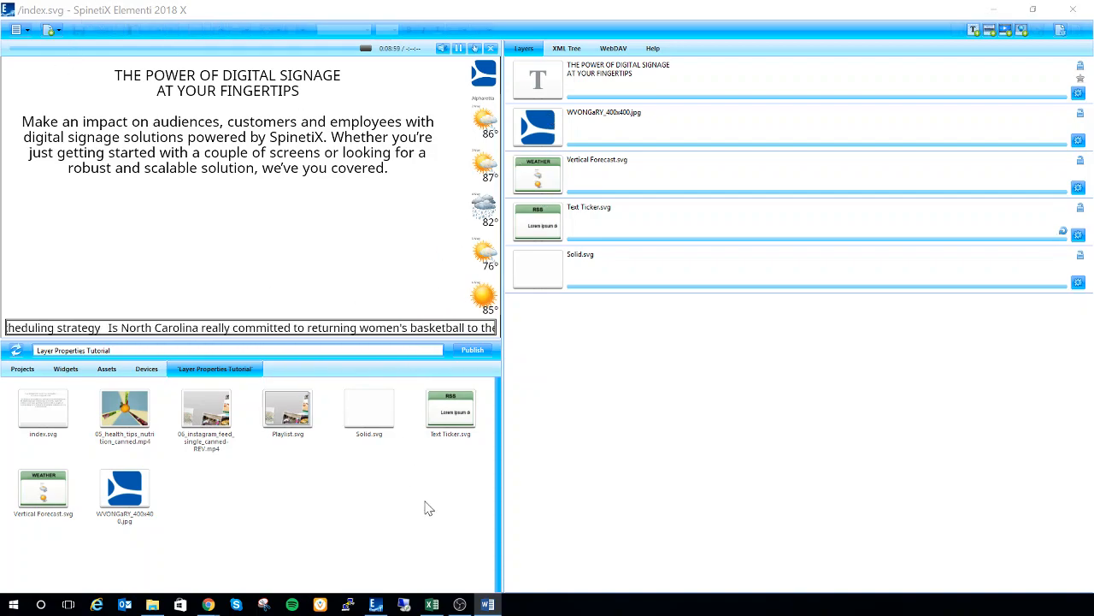
Step: Set the begin time of the "THE POWER OF DIGITAL SIGNAGE" text layer to 0:00:15 and replay the preview from the start
{"action": "left_click", "coordinate": [596, 100]}
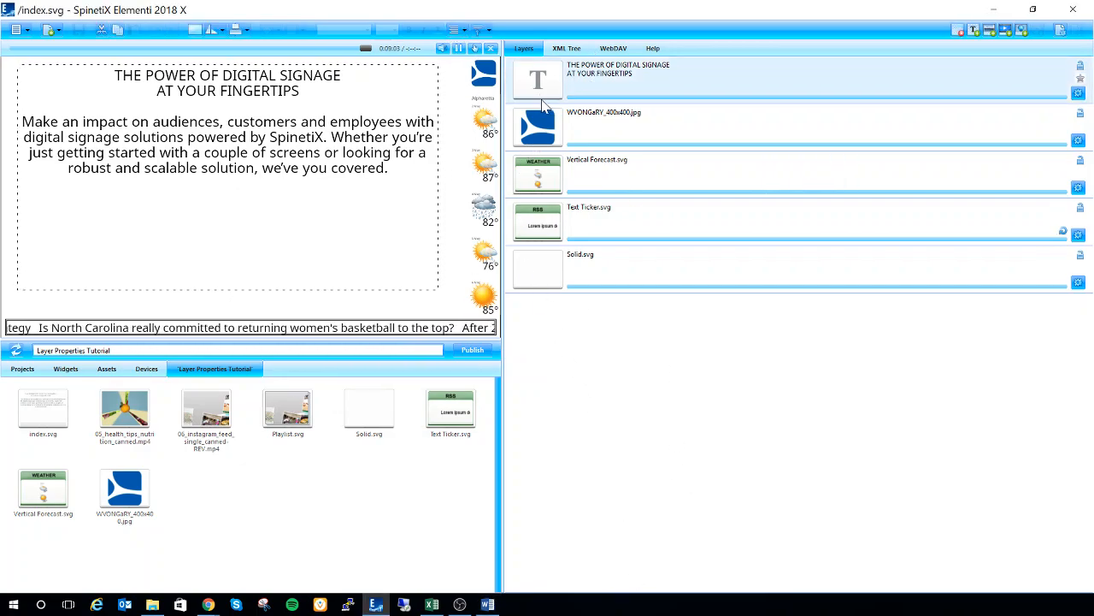
{"action": "left_click", "coordinate": [1078, 94]}
{"action": "left_click_drag", "start_coordinate": [927, 23], "coordinate": [582, 70]}
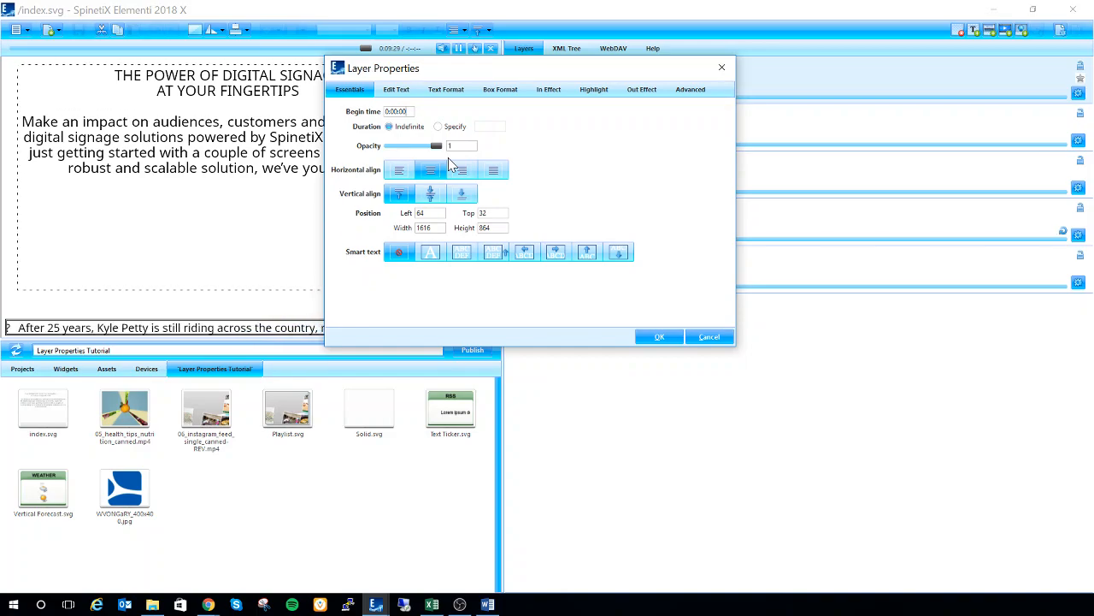
{"action": "key", "text": "BackSpace"}
{"action": "key", "text": "BackSpace"}
{"action": "type", "text": "15"}
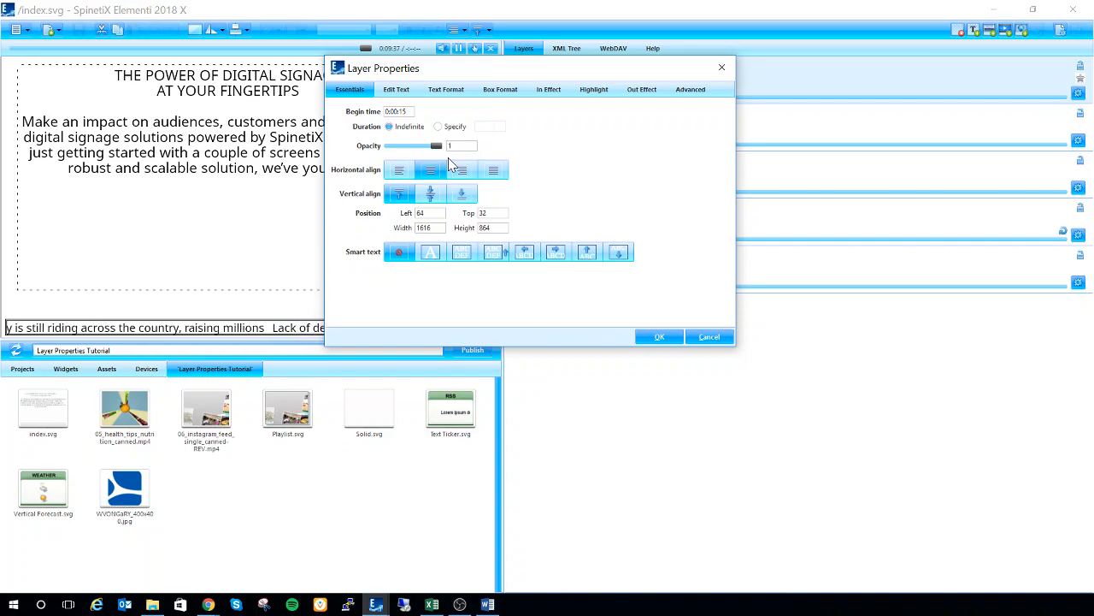
{"action": "left_click", "coordinate": [659, 338]}
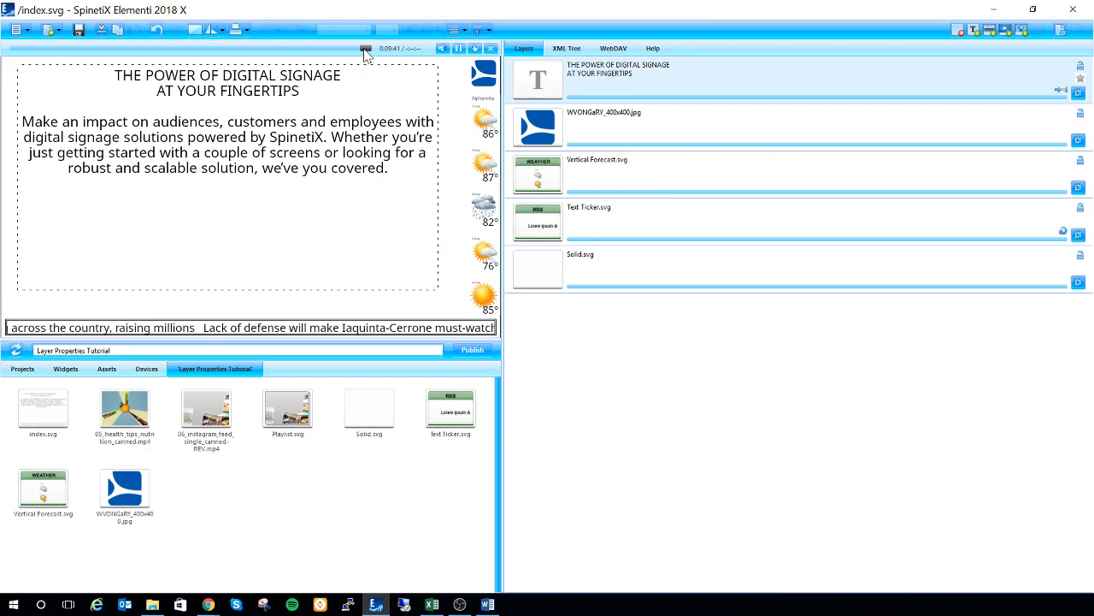
{"action": "left_click_drag", "start_coordinate": [211, 21], "coordinate": [13, 58]}
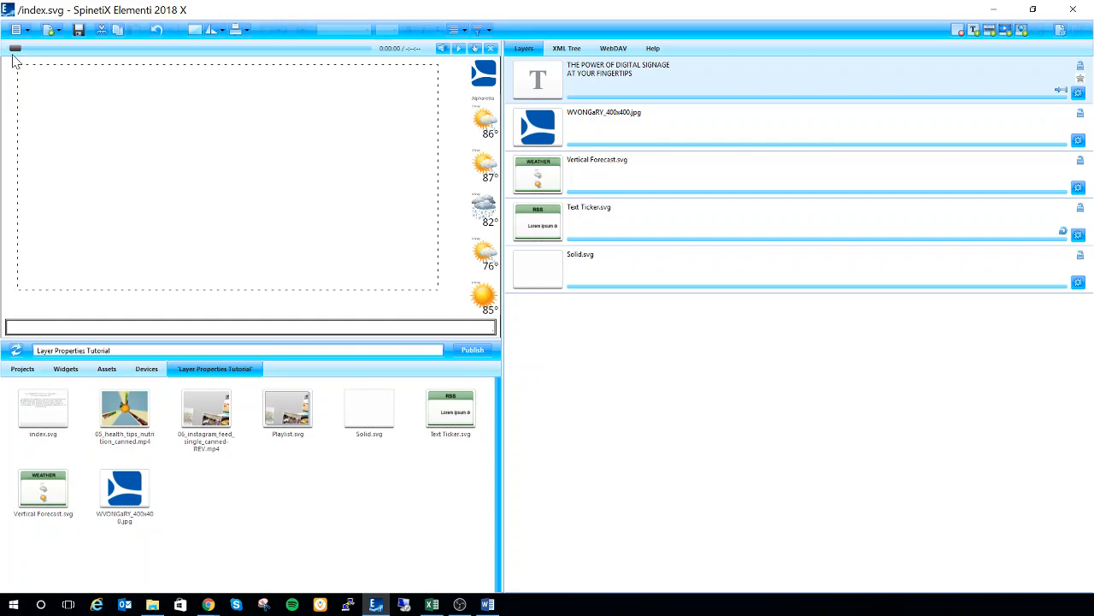
{"action": "left_click", "coordinate": [458, 49]}
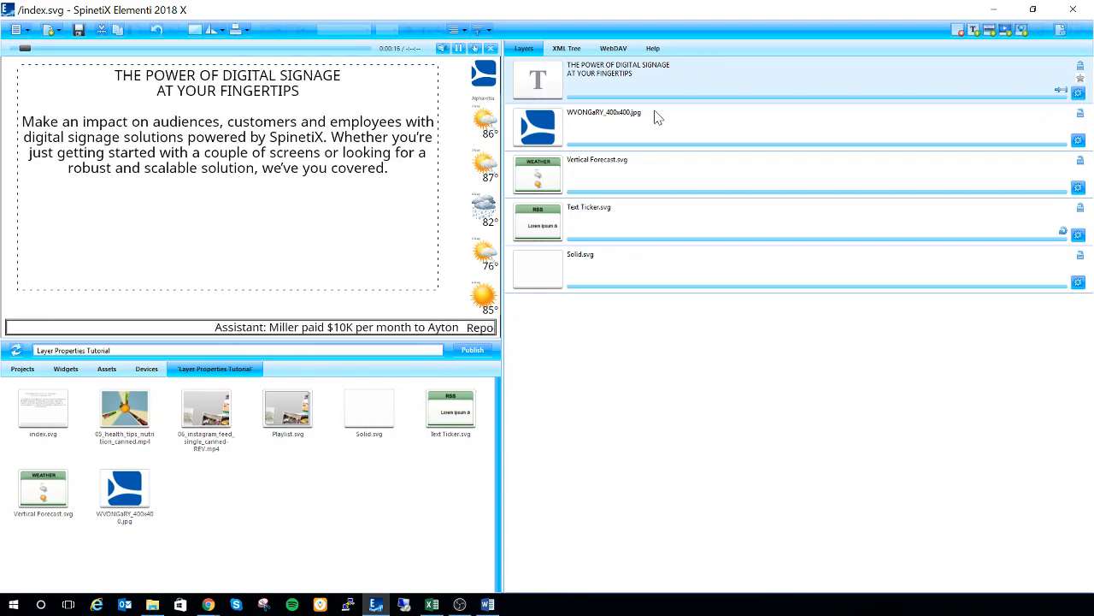
Step: Reopen the text layer's properties and try a specified duration before restoring the Indefinite option
{"action": "left_click", "coordinate": [1078, 93]}
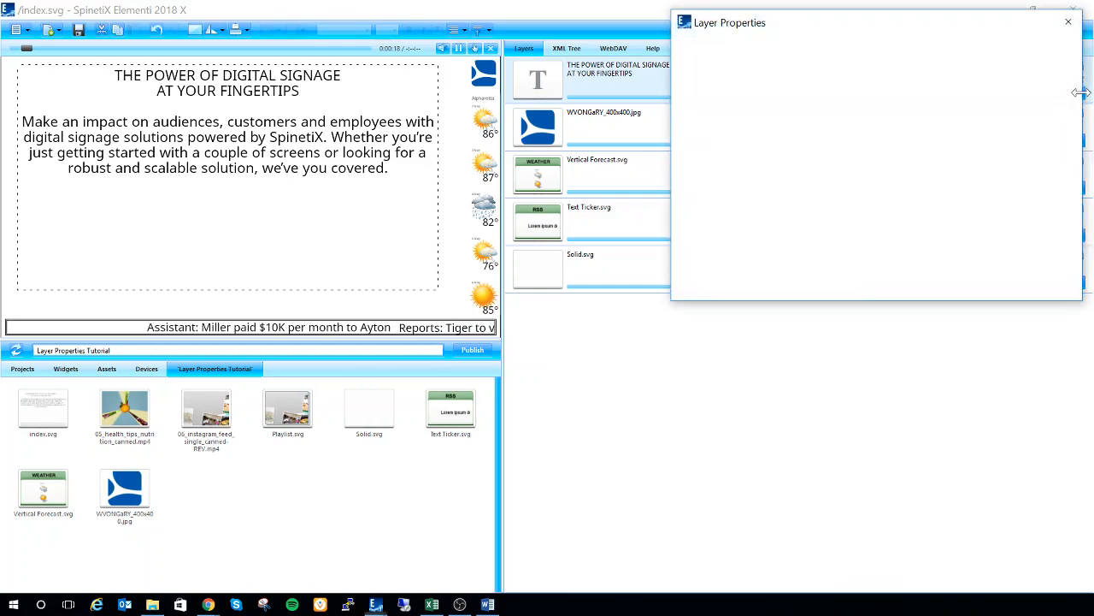
{"action": "left_click_drag", "start_coordinate": [895, 13], "coordinate": [489, 132]}
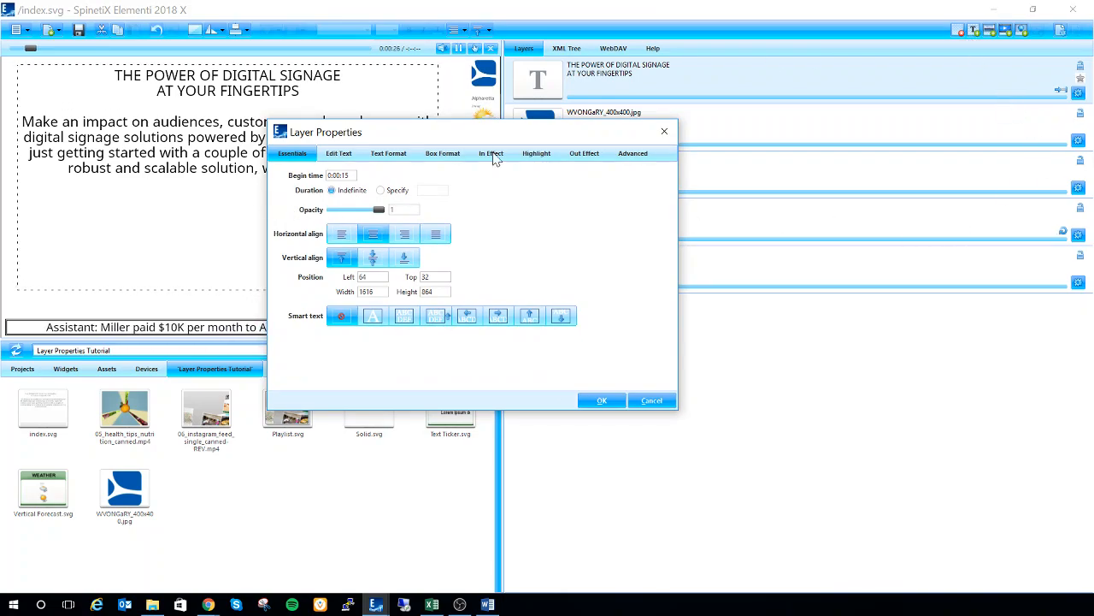
{"action": "left_click", "coordinate": [381, 191]}
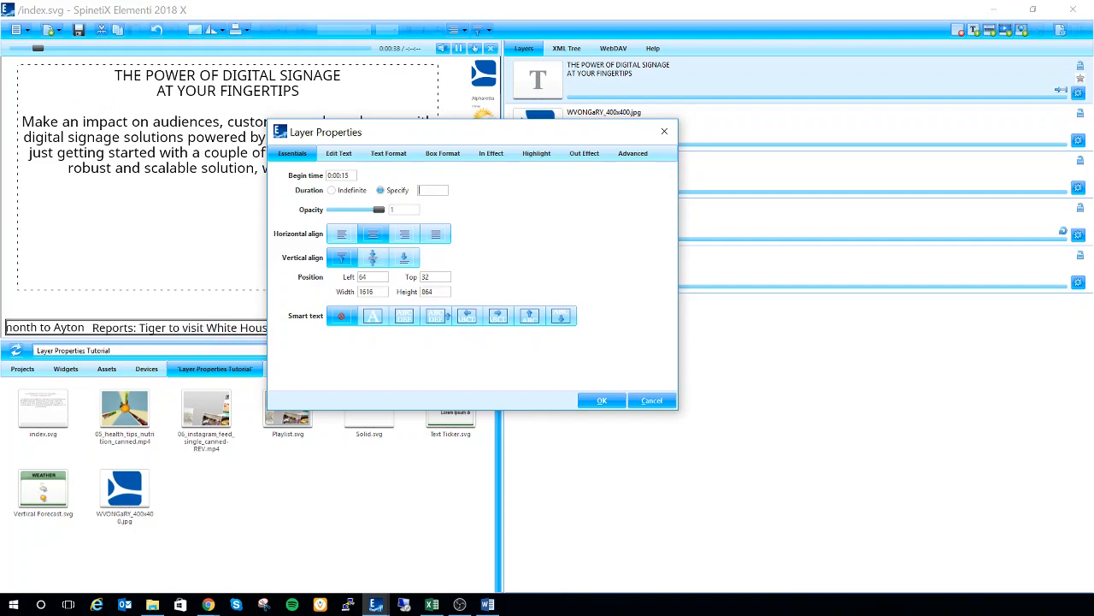
{"action": "left_click", "coordinate": [333, 190]}
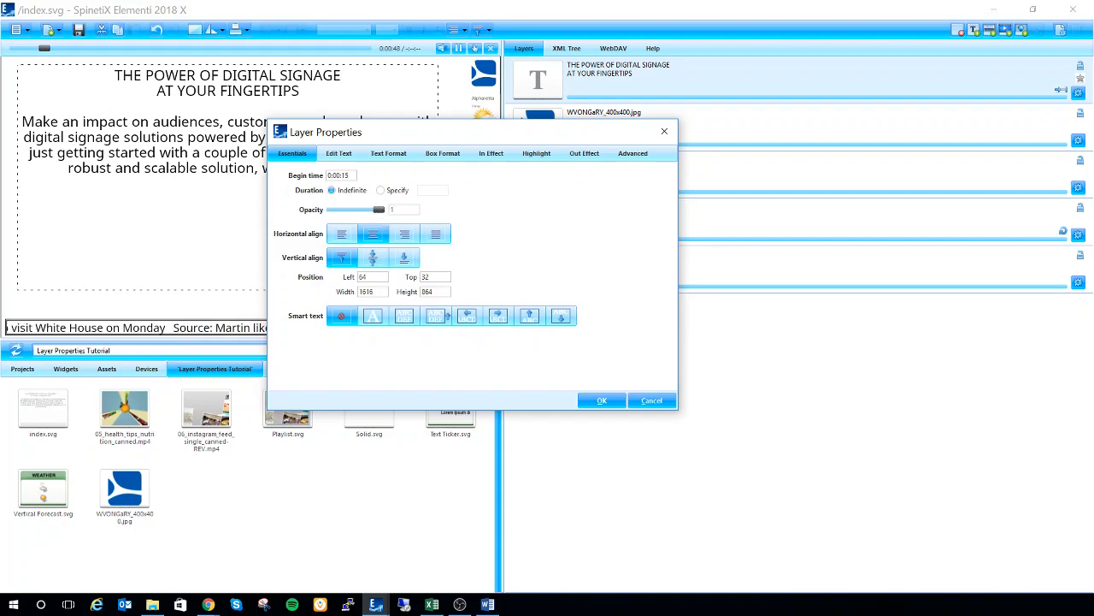
Step: Try an opacity of 0.2 on the text layer and restore the opacity to 1
{"action": "left_click_drag", "start_coordinate": [383, 211], "coordinate": [348, 218]}
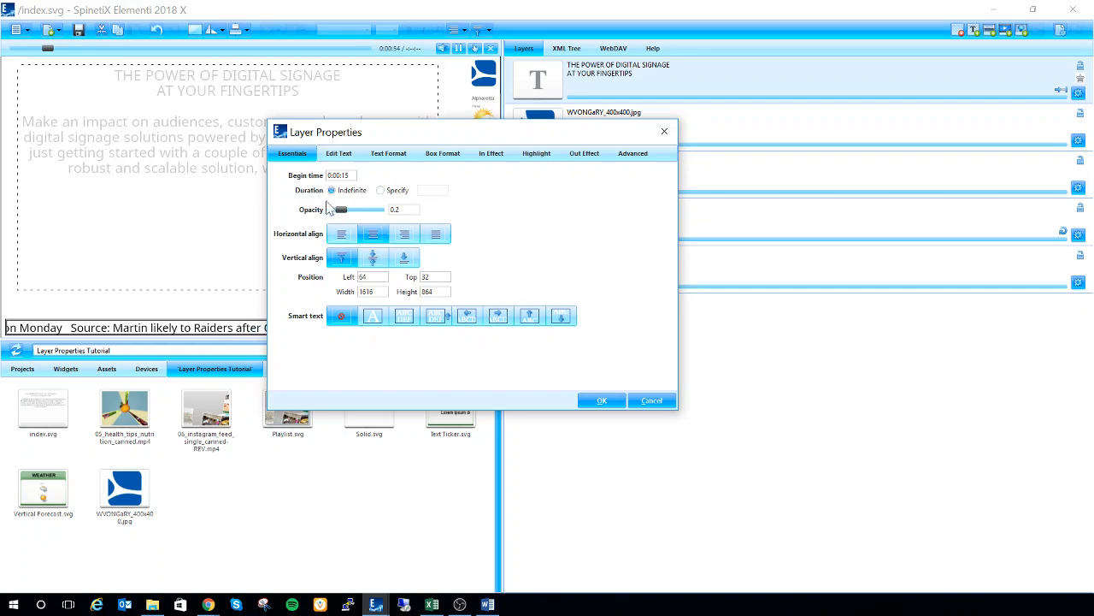
{"action": "left_click_drag", "start_coordinate": [381, 136], "coordinate": [613, 130]}
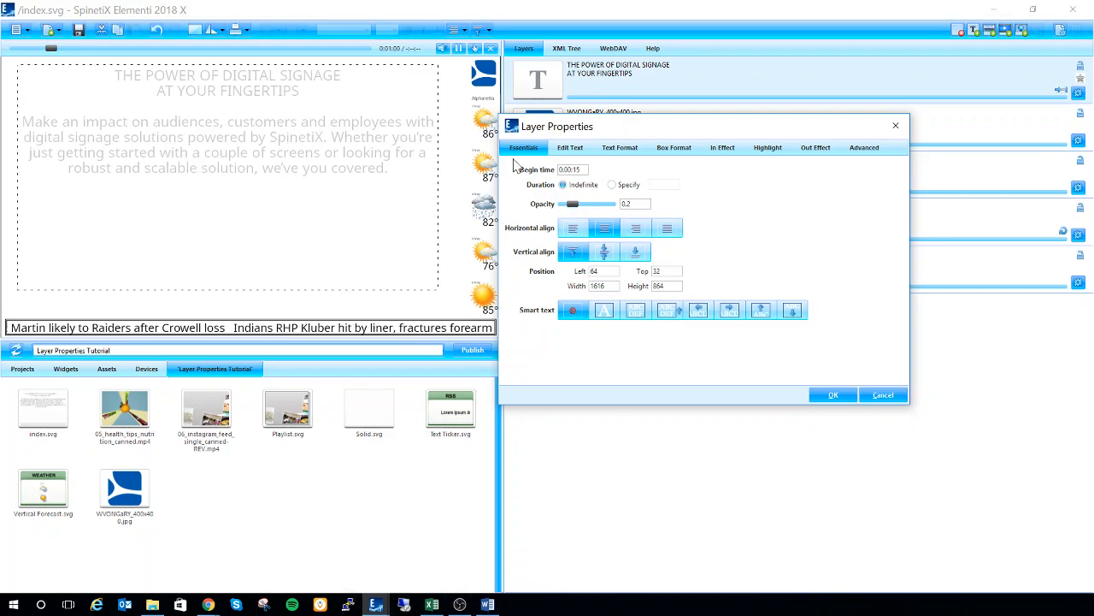
{"action": "left_click_drag", "start_coordinate": [576, 212], "coordinate": [621, 218]}
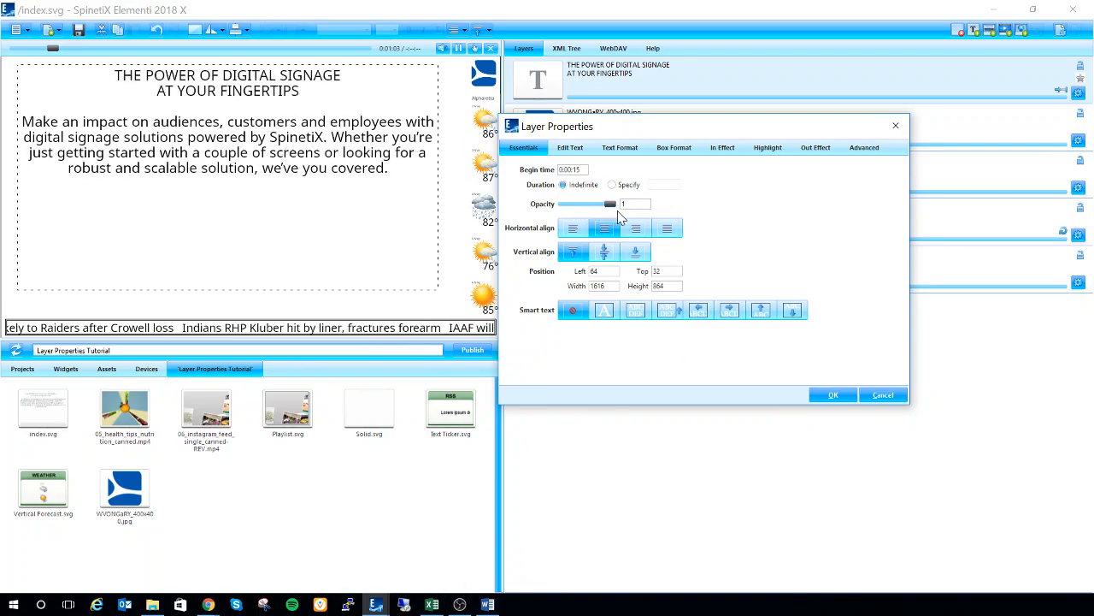
Step: Try left, right and justified horizontal alignment on the text layer and restore centre alignment
{"action": "left_click", "coordinate": [571, 227]}
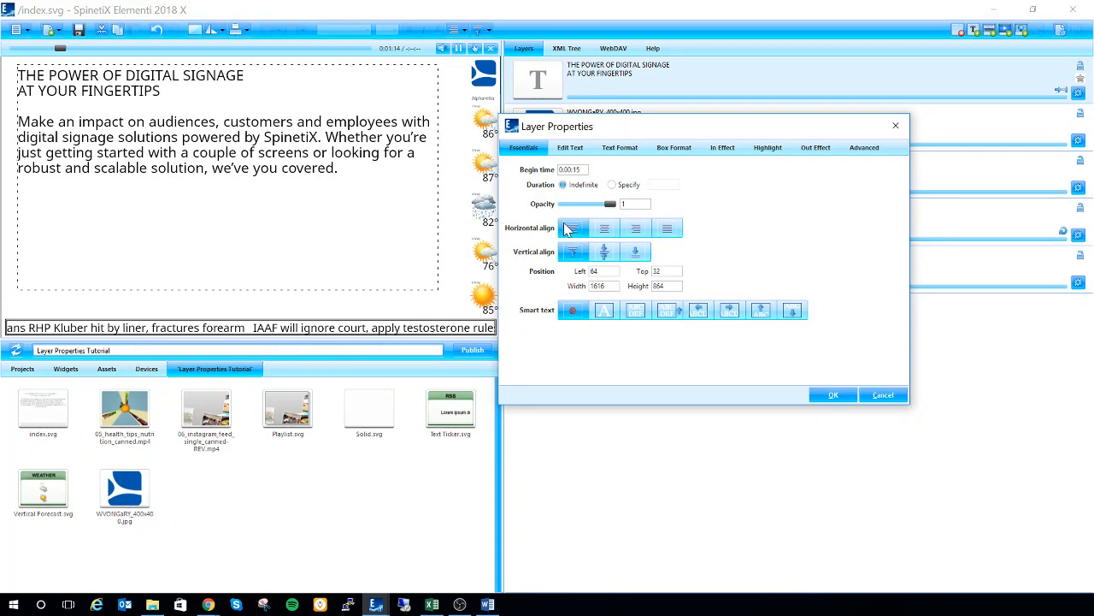
{"action": "left_click", "coordinate": [631, 232]}
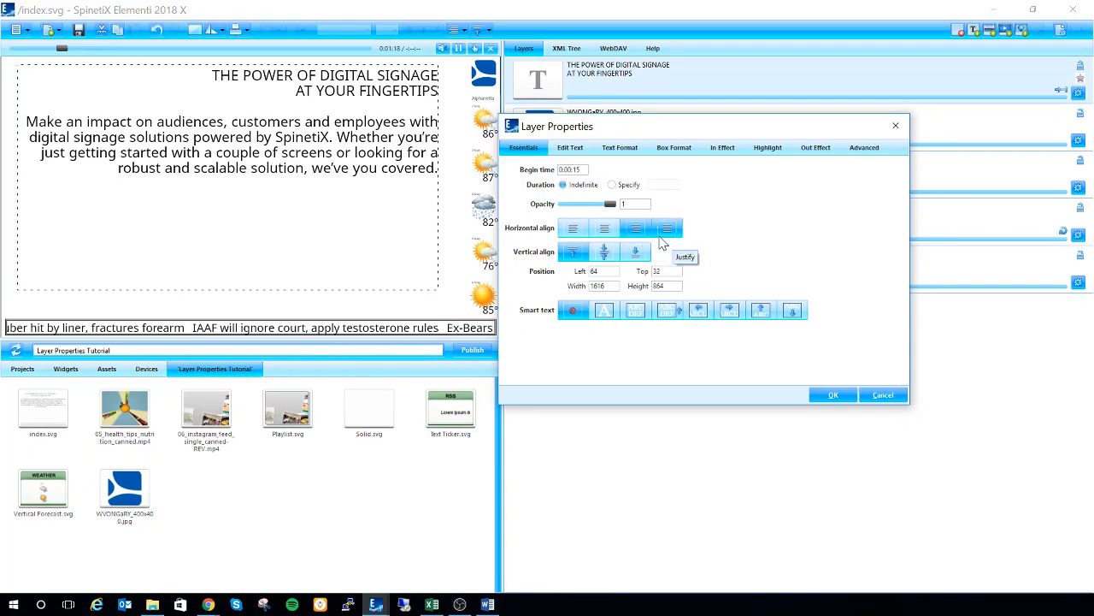
{"action": "left_click", "coordinate": [666, 229]}
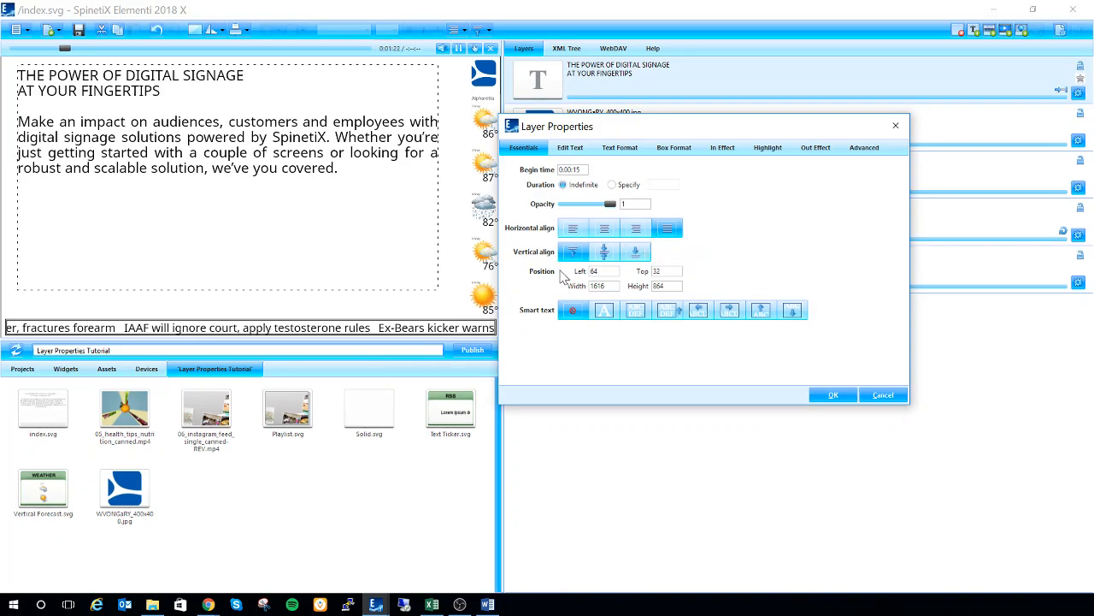
{"action": "left_click", "coordinate": [600, 231]}
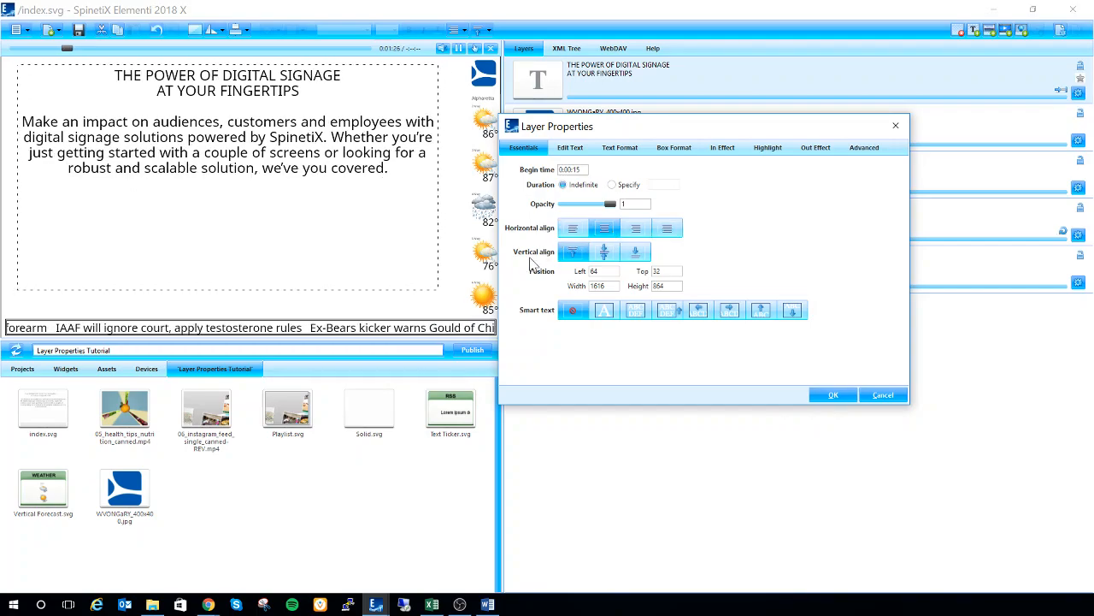
Step: Try bottom vertical alignment on the text layer and settle on middle alignment
{"action": "left_click", "coordinate": [605, 256]}
{"action": "left_click", "coordinate": [633, 258]}
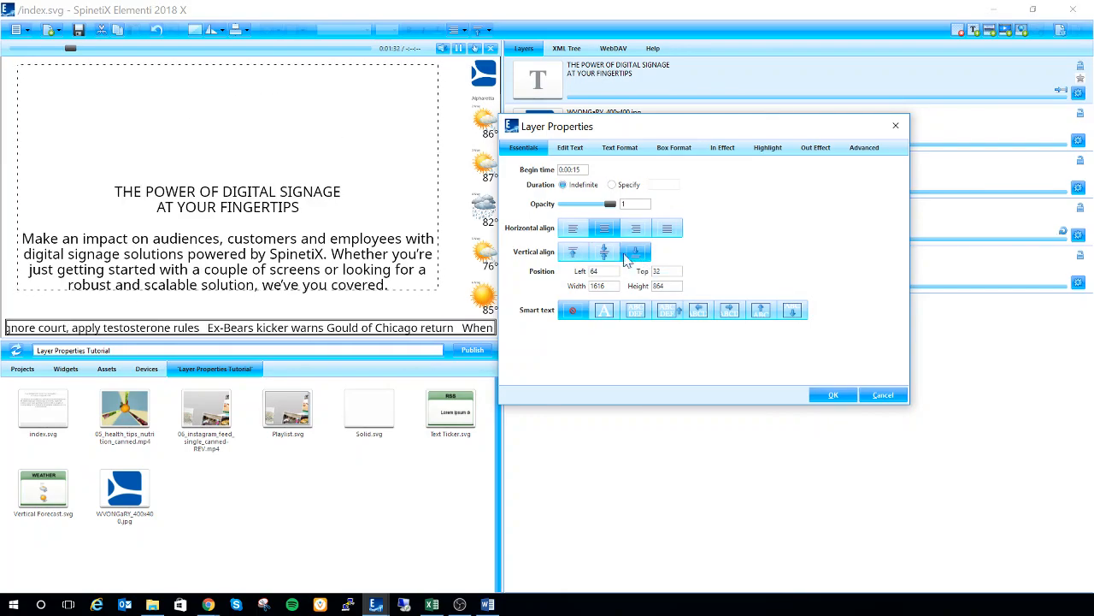
{"action": "left_click", "coordinate": [604, 255]}
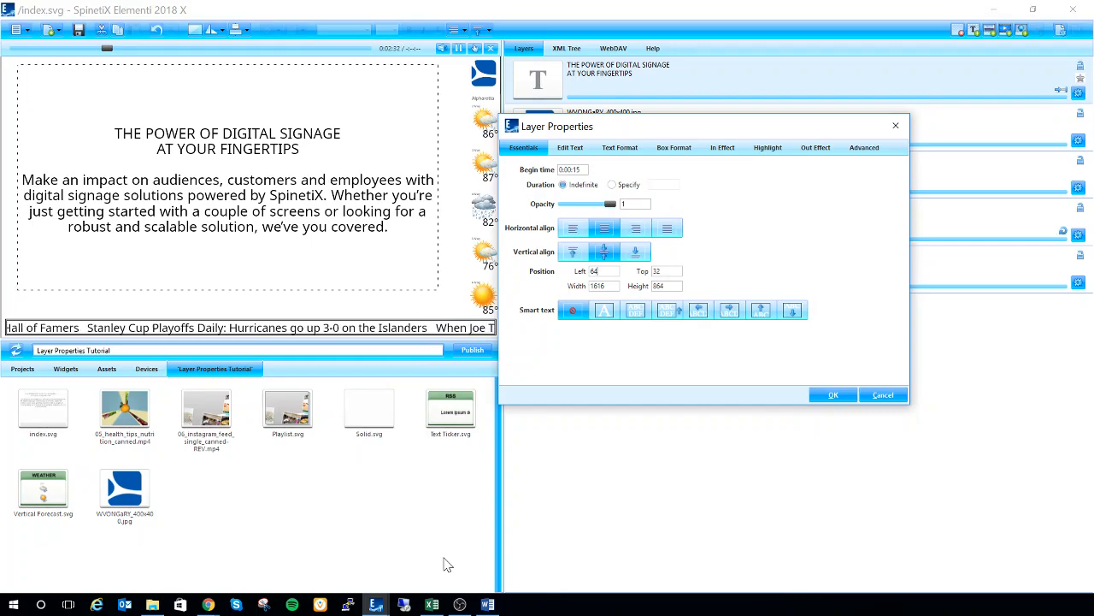
Step: Try the smart text fitting modes Squeeze and Uniform, the Fine text splitting mode and the scrolling Line mode
{"action": "left_click", "coordinate": [601, 313]}
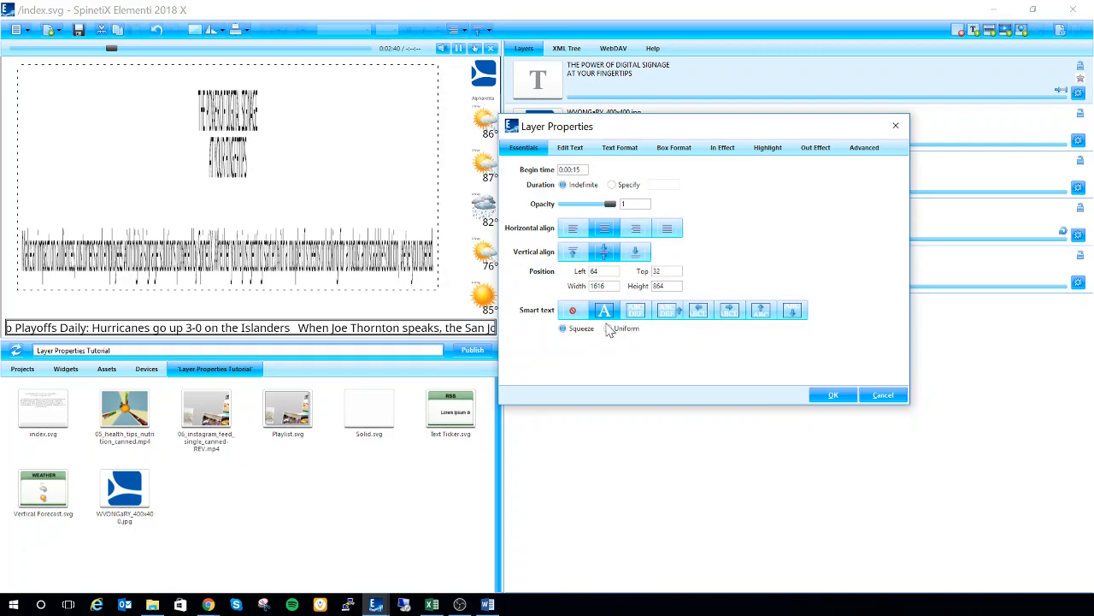
{"action": "left_click", "coordinate": [610, 332]}
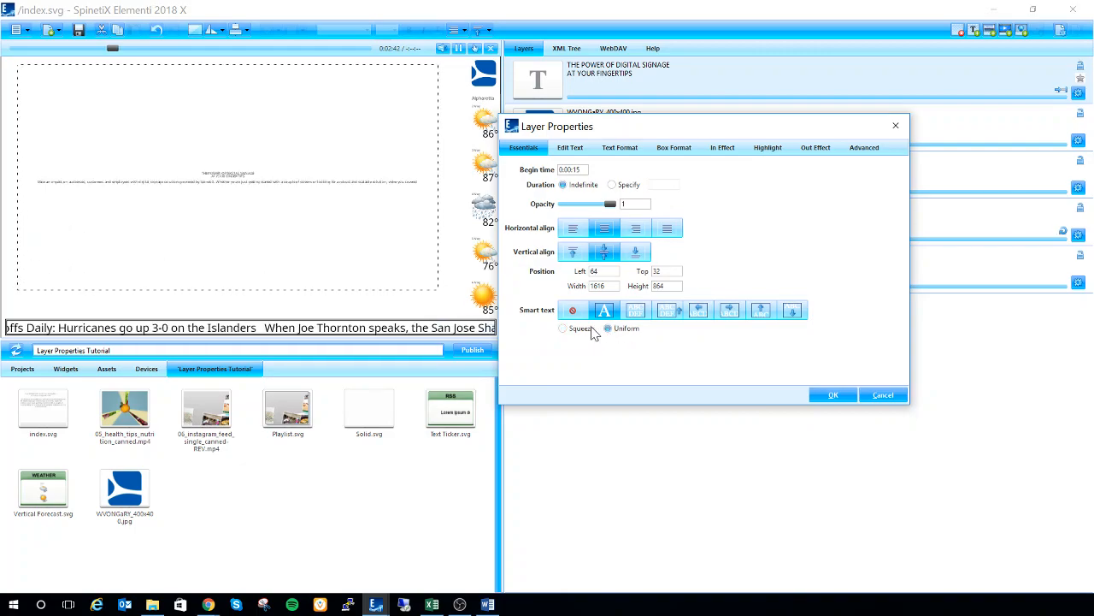
{"action": "left_click", "coordinate": [573, 332]}
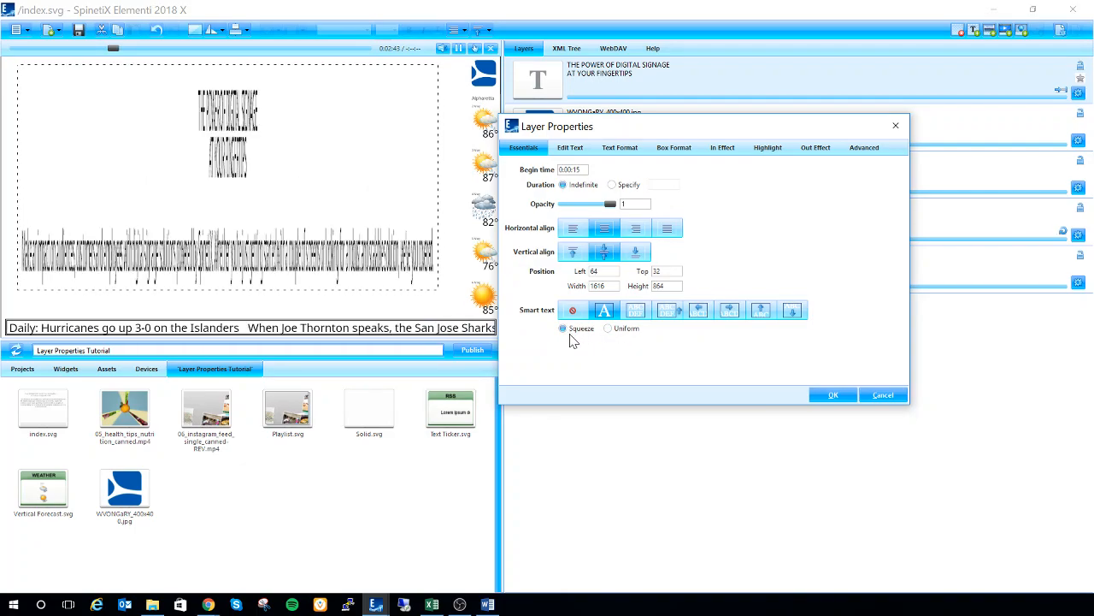
{"action": "left_click", "coordinate": [635, 312]}
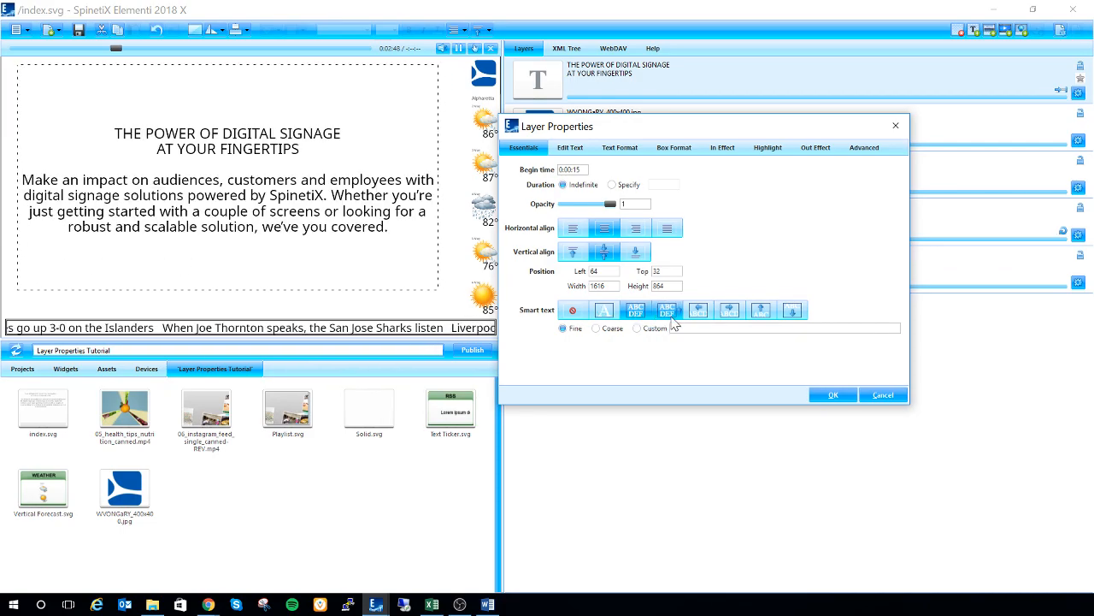
{"action": "left_click", "coordinate": [673, 322]}
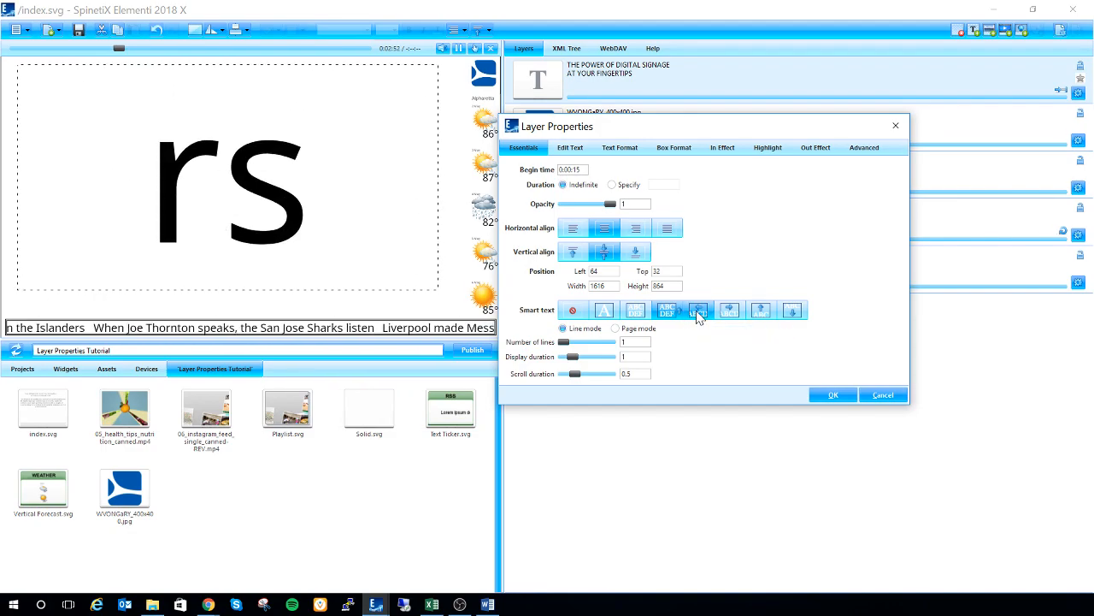
Step: Try the horizontal and bottom-to-top ping-pong smart text modes and settle on top-to-bottom ping-pong
{"action": "left_click", "coordinate": [699, 313]}
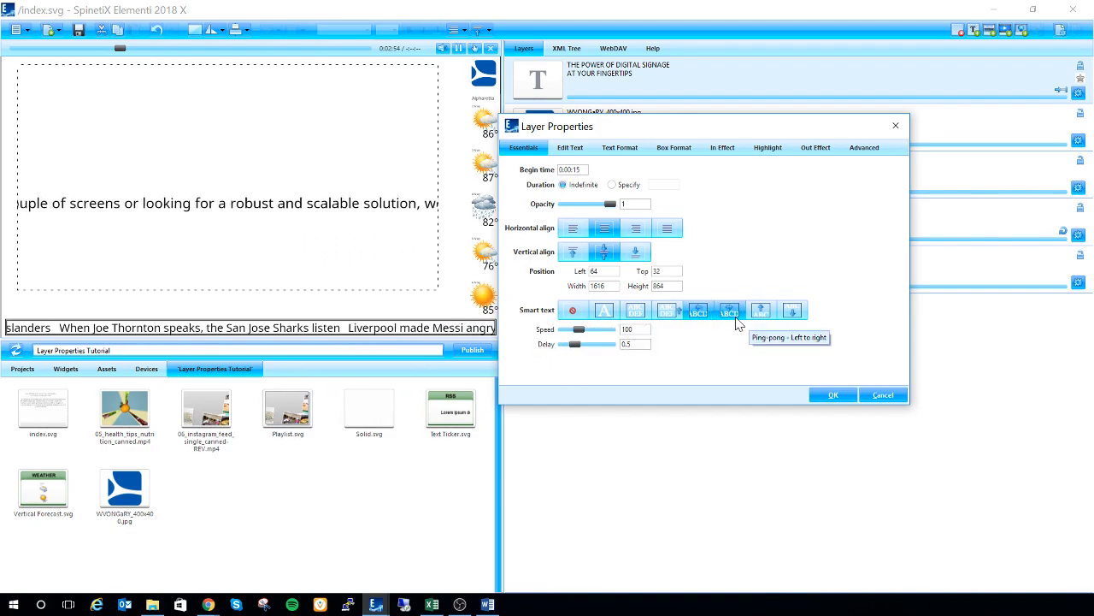
{"action": "left_click", "coordinate": [736, 317]}
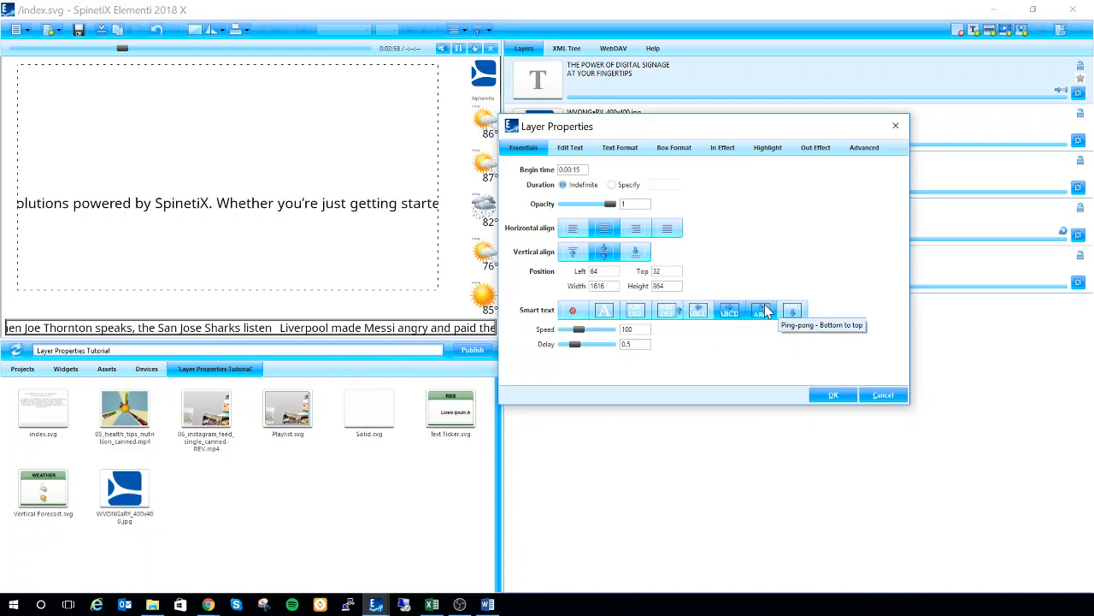
{"action": "left_click", "coordinate": [765, 313]}
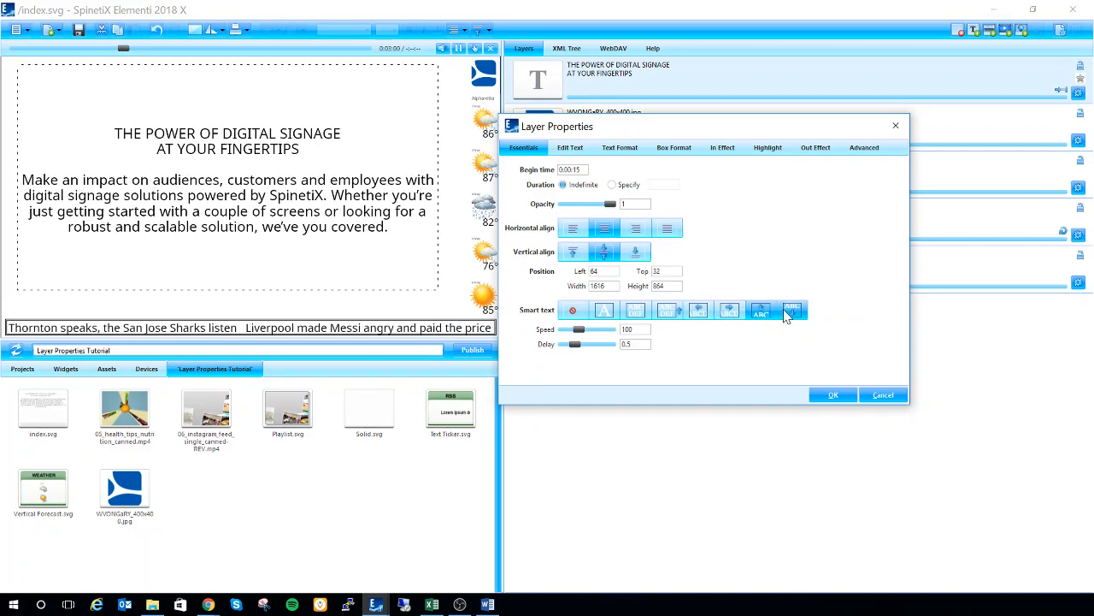
{"action": "left_click", "coordinate": [786, 314]}
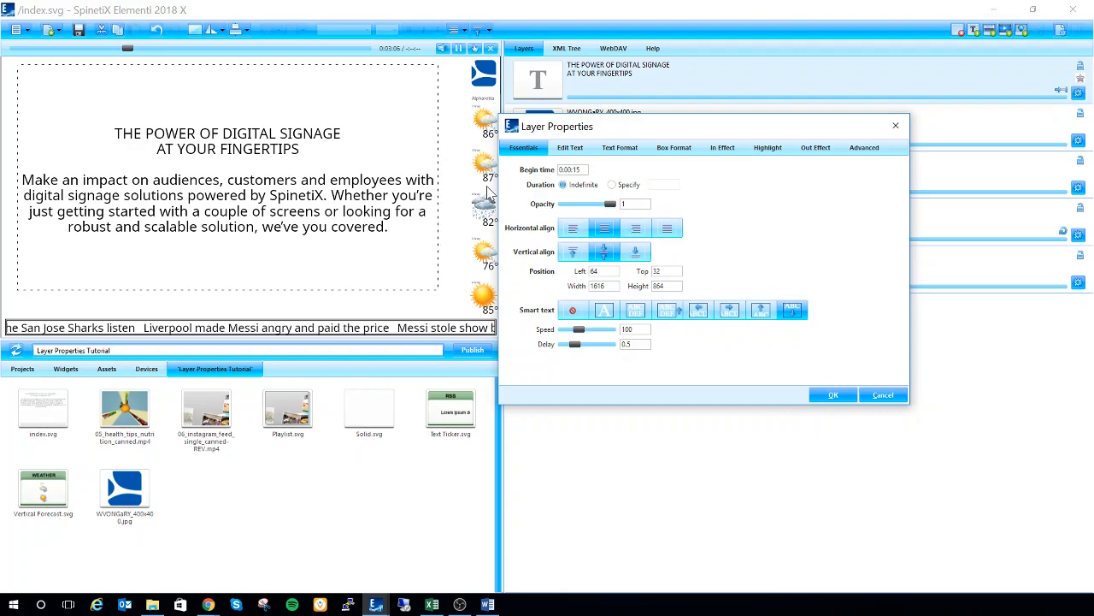
Step: Select all of the layer's text in the text editor and colour it red (#FF0000)
{"action": "left_click", "coordinate": [571, 149]}
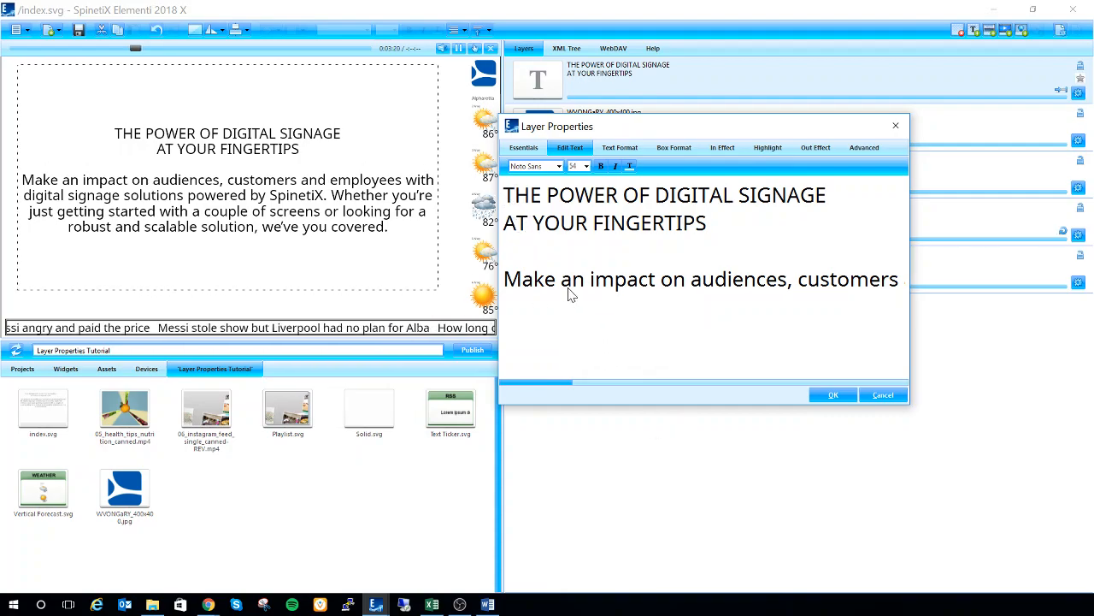
{"action": "left_click_drag", "start_coordinate": [574, 382], "coordinate": [931, 422]}
{"action": "left_click_drag", "start_coordinate": [900, 289], "coordinate": [511, 177]}
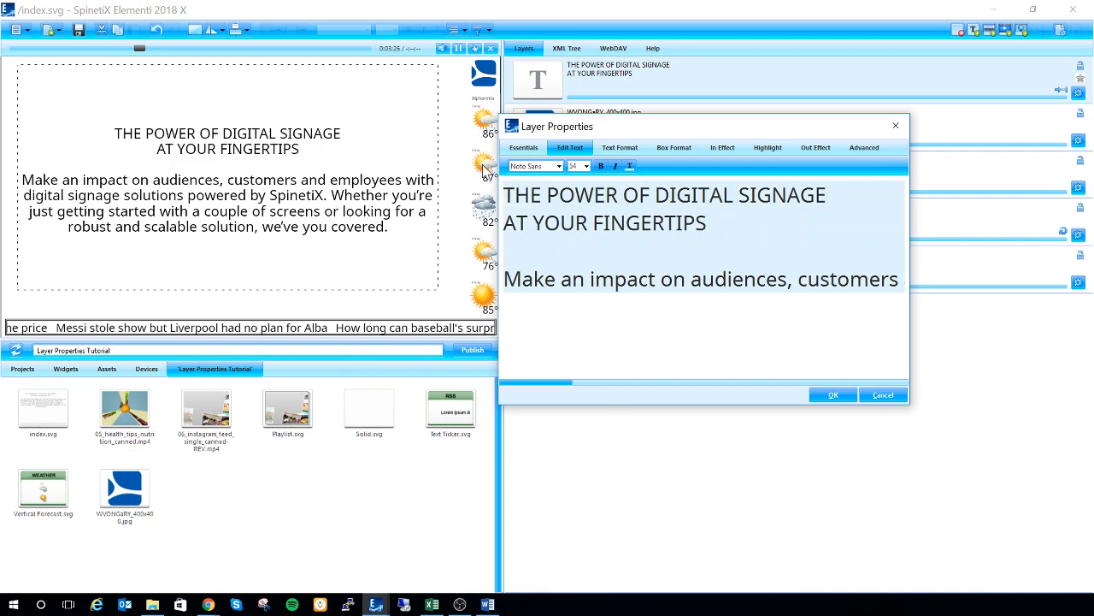
{"action": "left_click", "coordinate": [629, 167]}
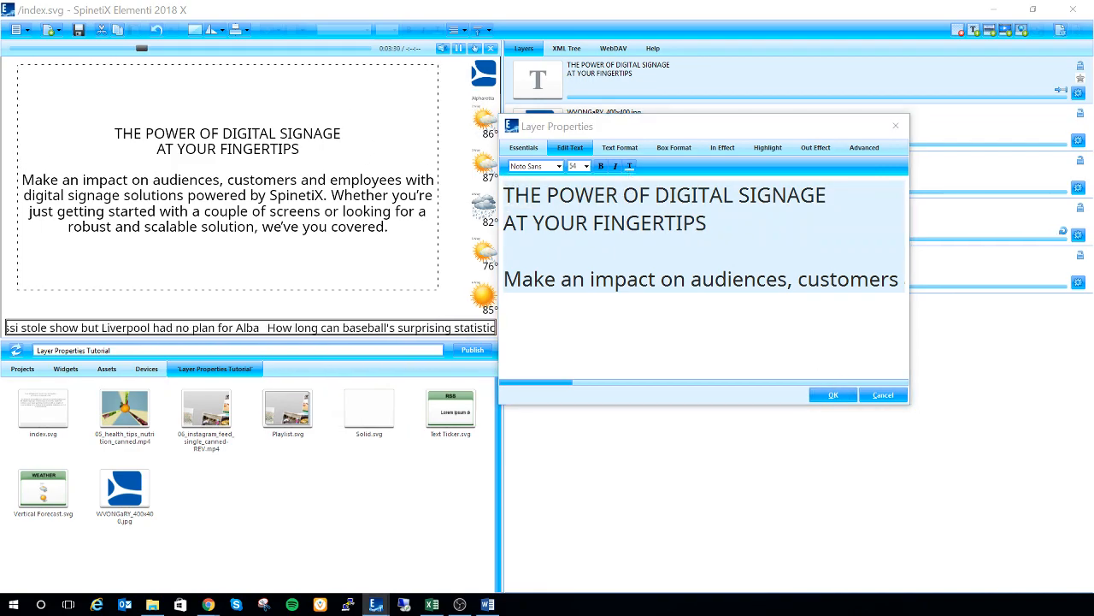
{"action": "left_click_drag", "start_coordinate": [672, 363], "coordinate": [353, 127]}
{"action": "left_click_drag", "start_coordinate": [239, 166], "coordinate": [300, 194]}
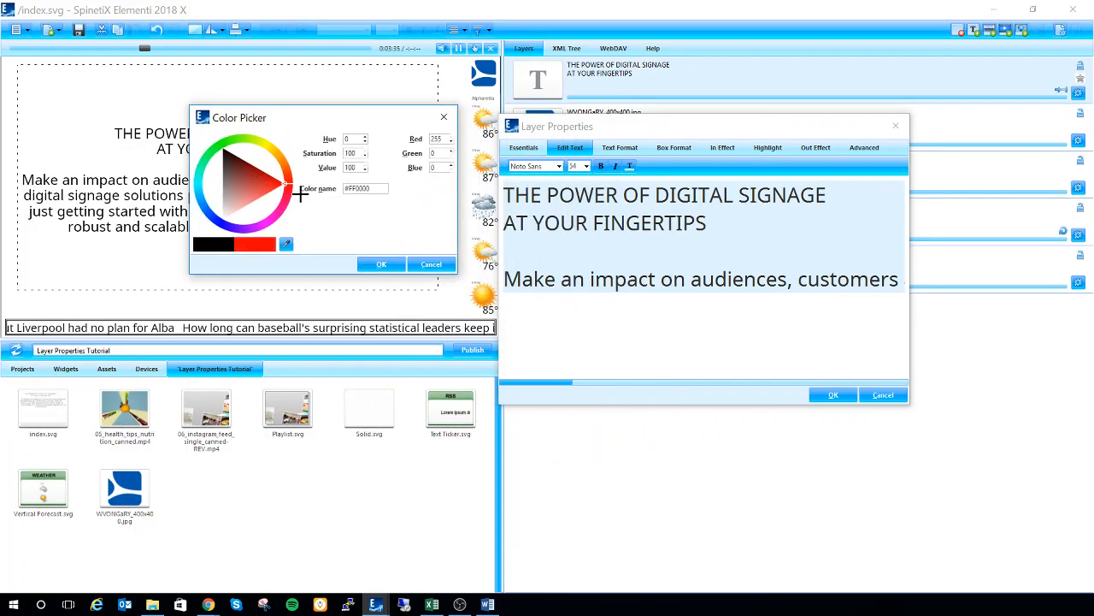
{"action": "left_click", "coordinate": [380, 265]}
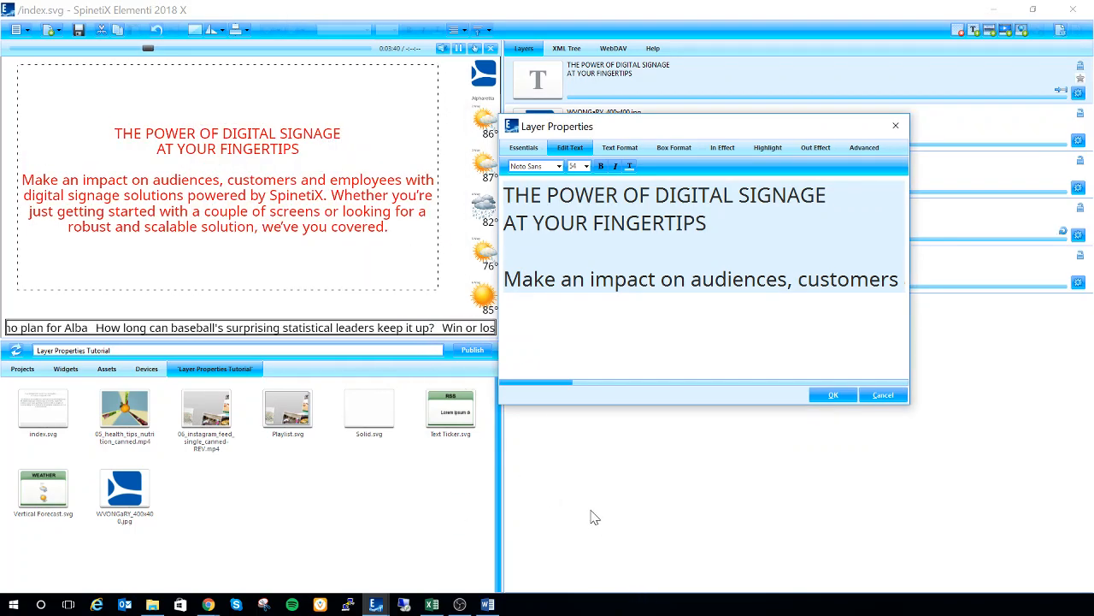
Step: Make all of the layer's text bold and change its font to Trebuchet MS
{"action": "left_click", "coordinate": [602, 166]}
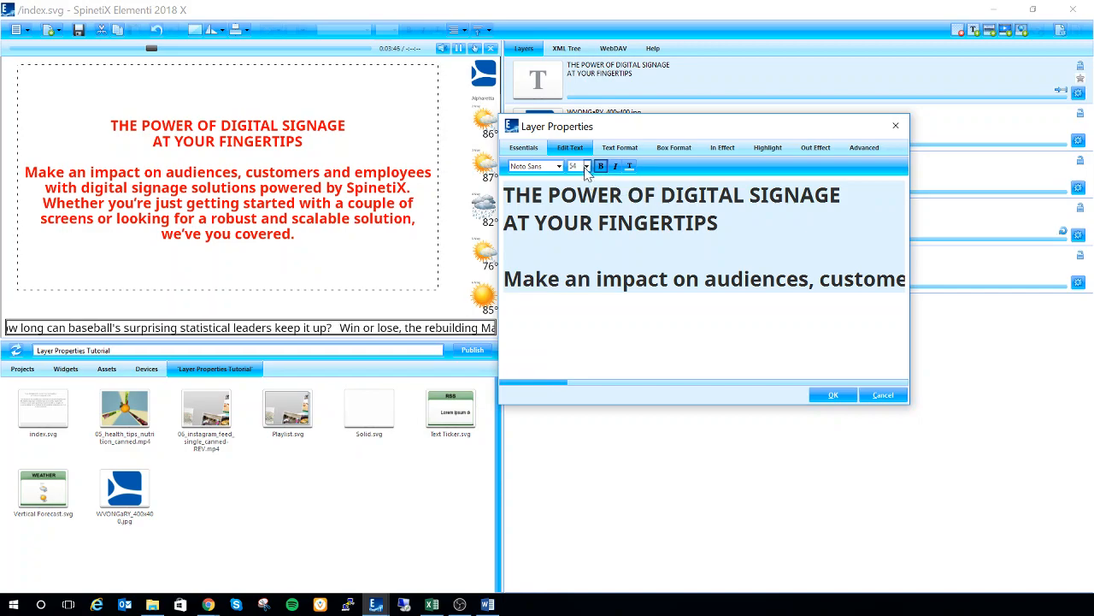
{"action": "left_click", "coordinate": [586, 167]}
{"action": "left_click", "coordinate": [561, 167]}
{"action": "left_click", "coordinate": [561, 167]}
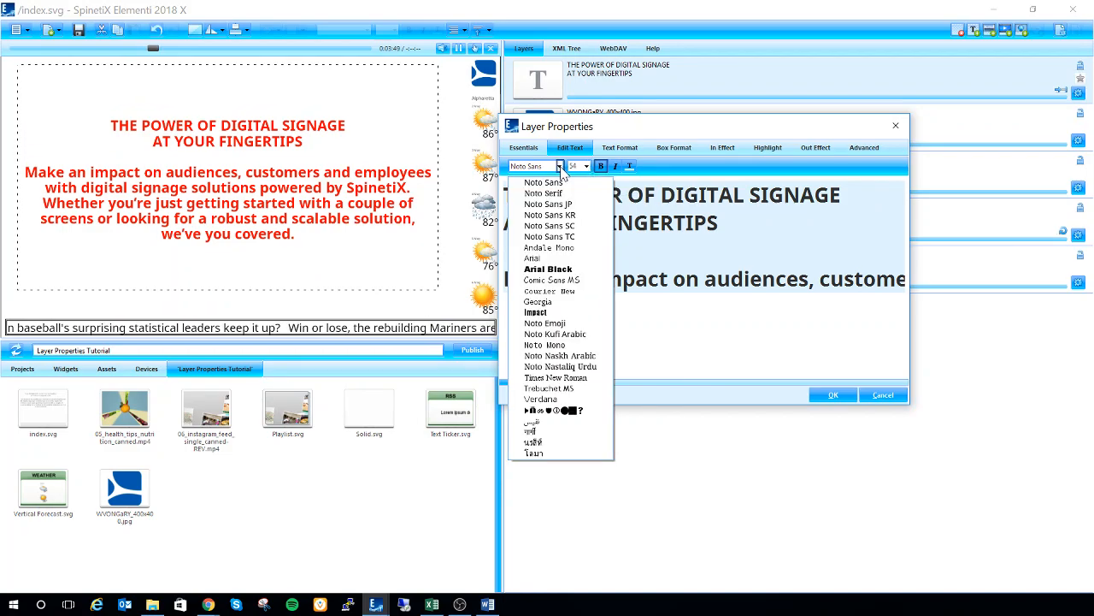
{"action": "left_click", "coordinate": [559, 168]}
{"action": "left_click", "coordinate": [559, 168]}
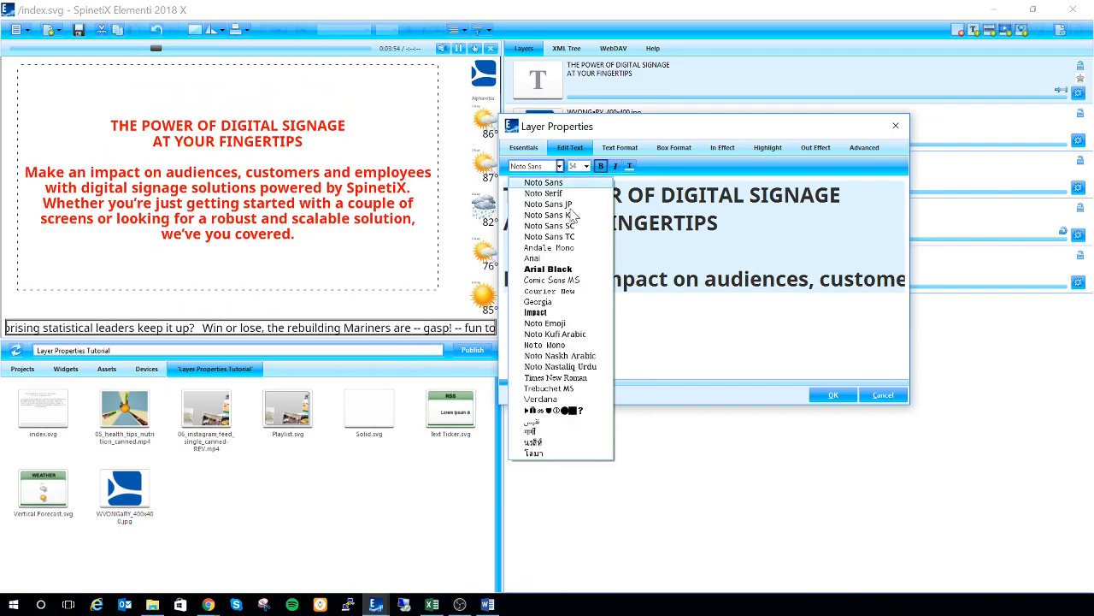
{"action": "left_click", "coordinate": [548, 388]}
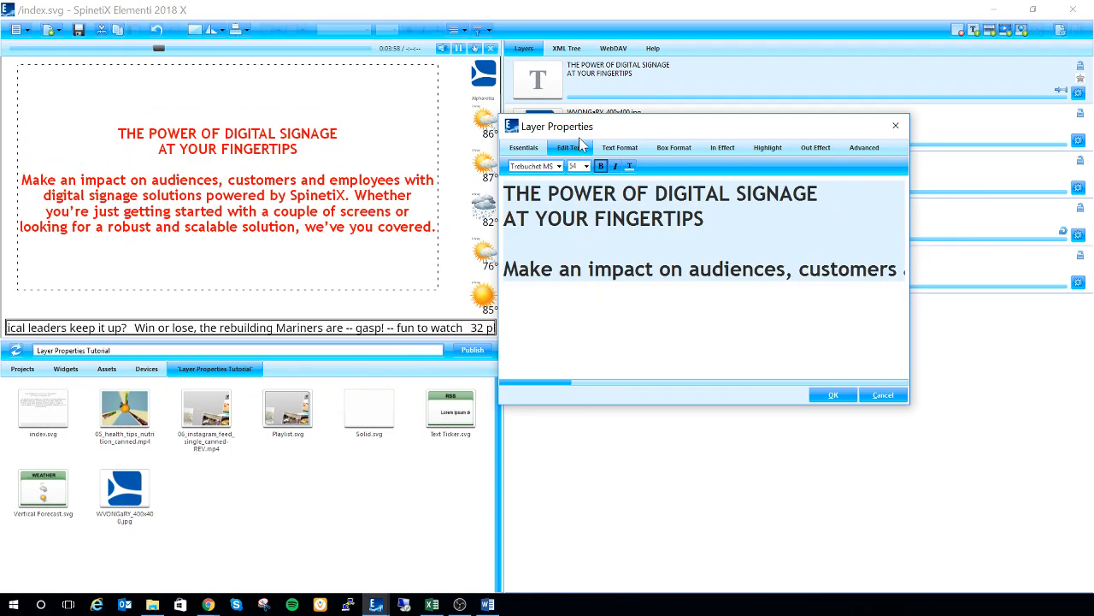
Step: Try a black text border of width 1, then replace it with a green-to-purple gradient fill
{"action": "left_click", "coordinate": [610, 150]}
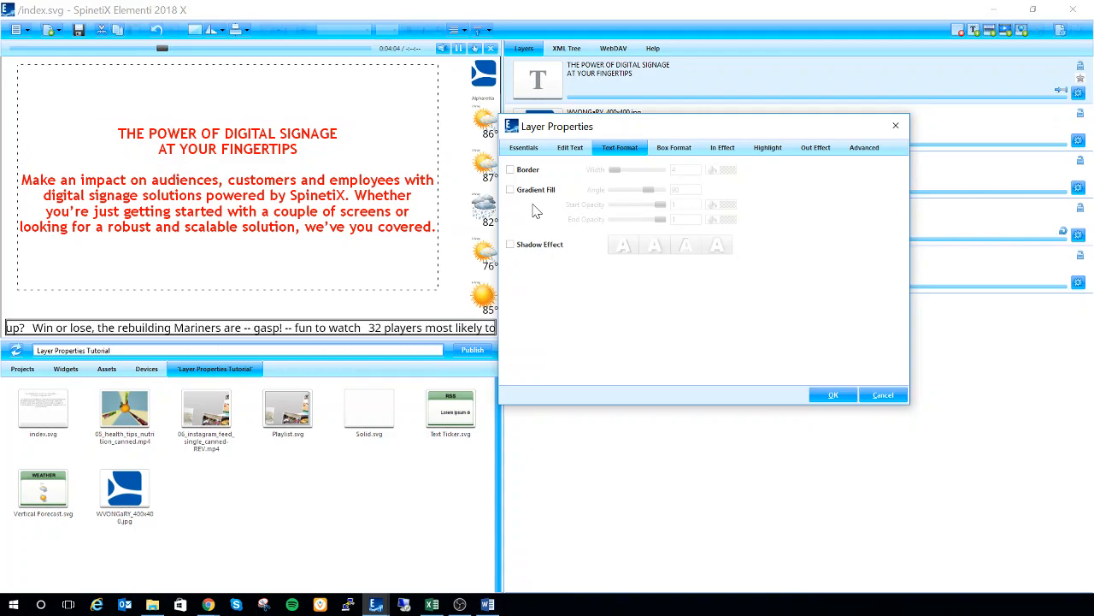
{"action": "left_click", "coordinate": [575, 149]}
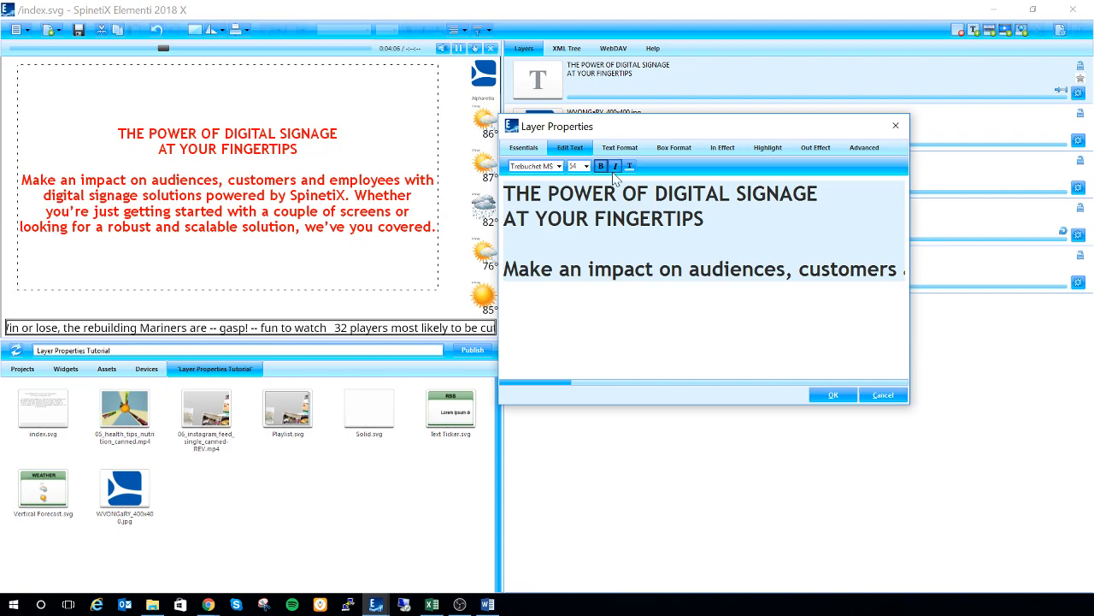
{"action": "left_click", "coordinate": [611, 148]}
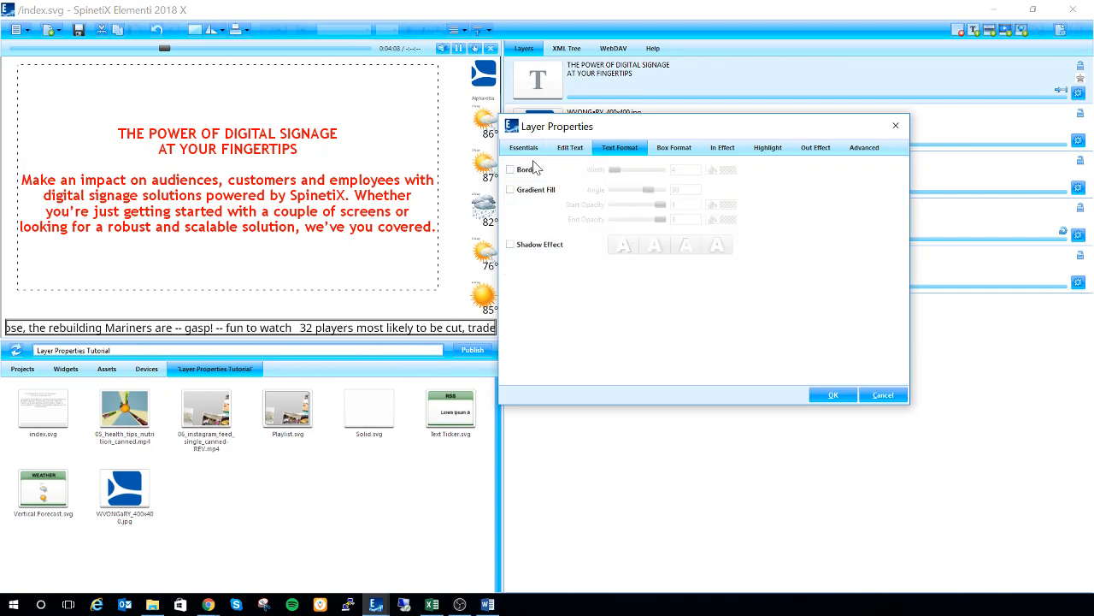
{"action": "left_click", "coordinate": [518, 171]}
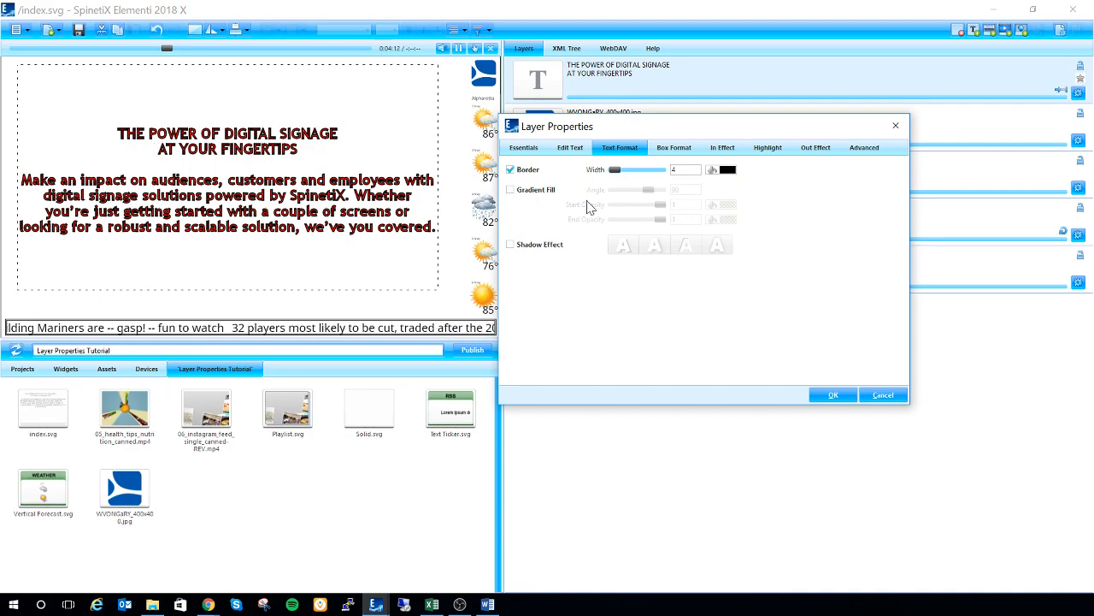
{"action": "mouse_move", "coordinate": [614, 174]}
{"action": "left_mouse_down"}
{"action": "mouse_move", "coordinate": [630, 173]}
{"action": "mouse_move", "coordinate": [613, 177]}
{"action": "left_mouse_up"}
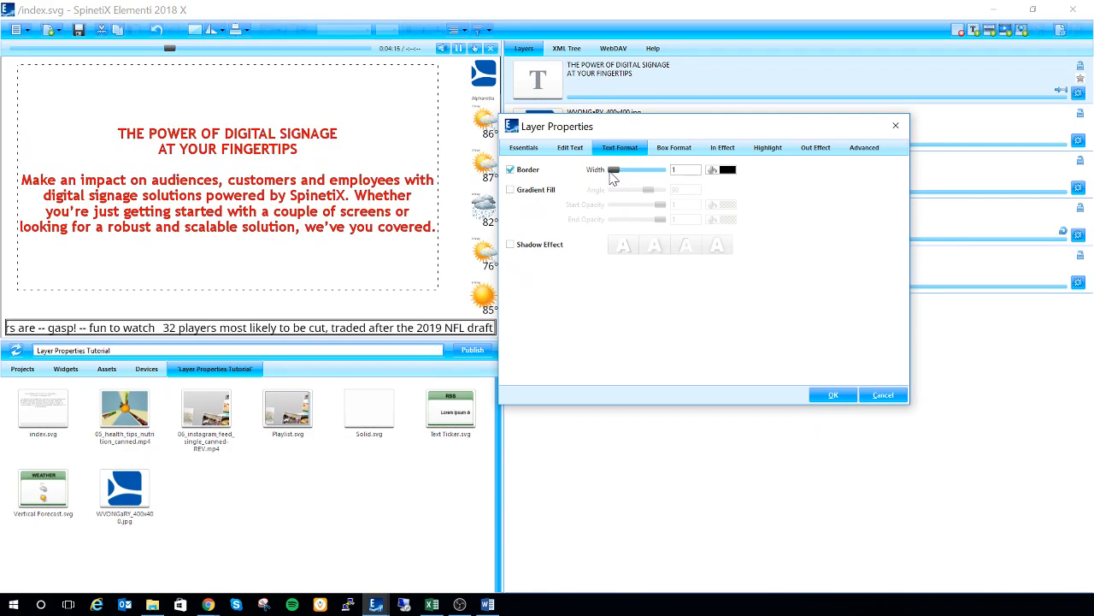
{"action": "left_click", "coordinate": [511, 190]}
{"action": "left_click", "coordinate": [512, 170]}
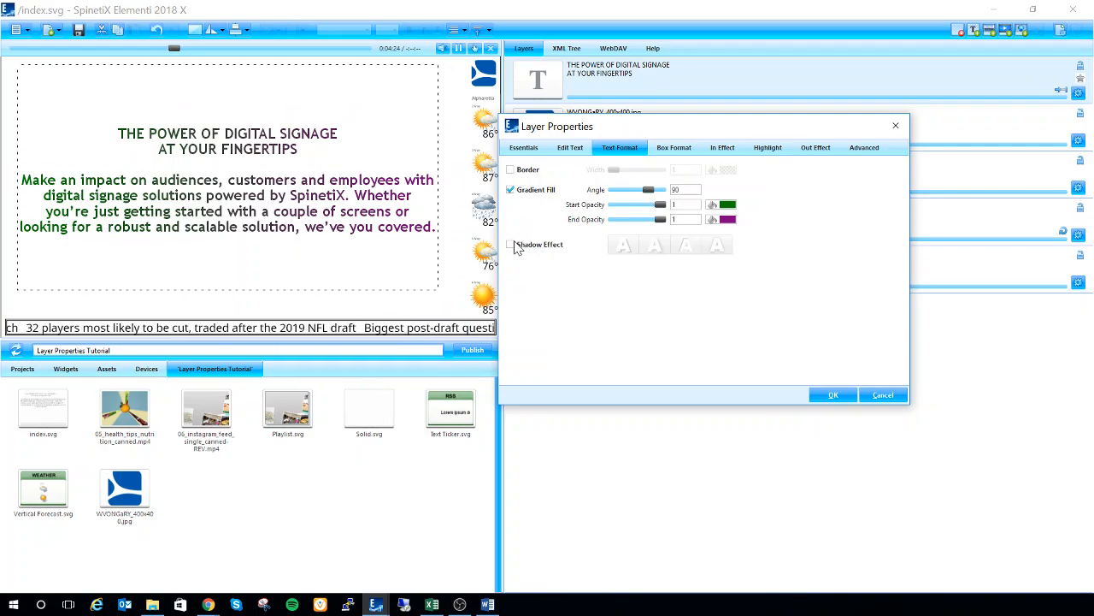
Step: Replace the gradient fill with a text shadow, try its four styles and an opacity of 0.6, and remove the shadow
{"action": "left_click", "coordinate": [512, 244]}
{"action": "left_click", "coordinate": [511, 189]}
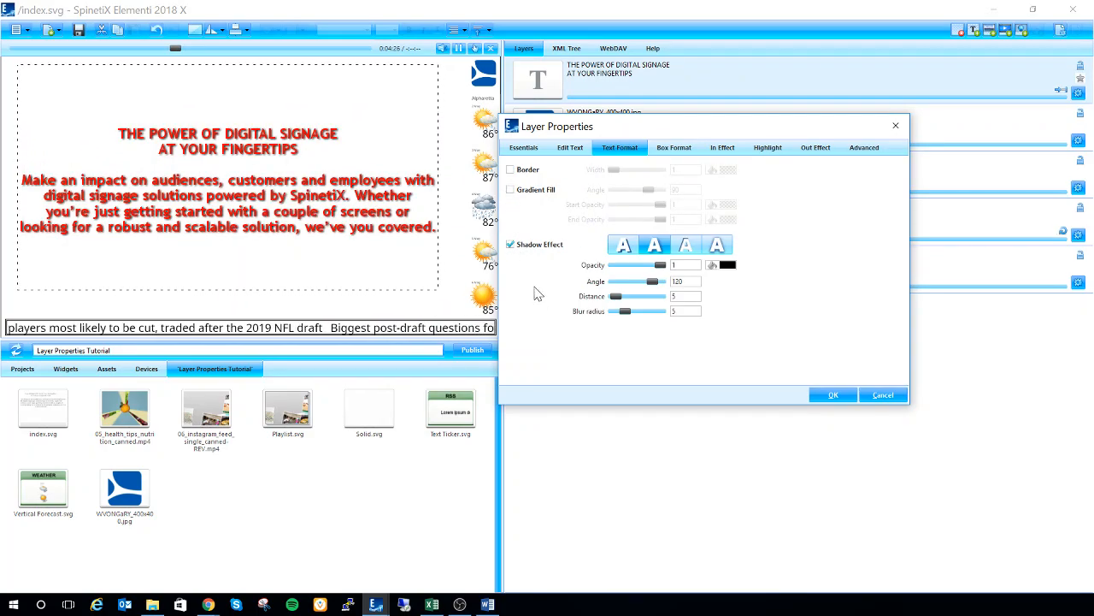
{"action": "left_click", "coordinate": [619, 250]}
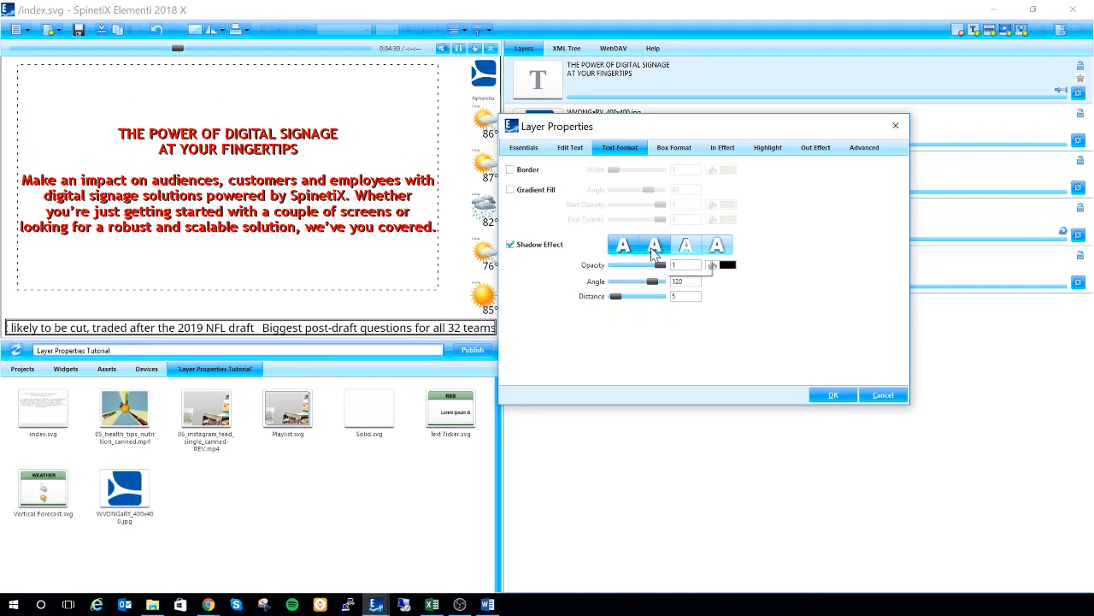
{"action": "left_click", "coordinate": [655, 248]}
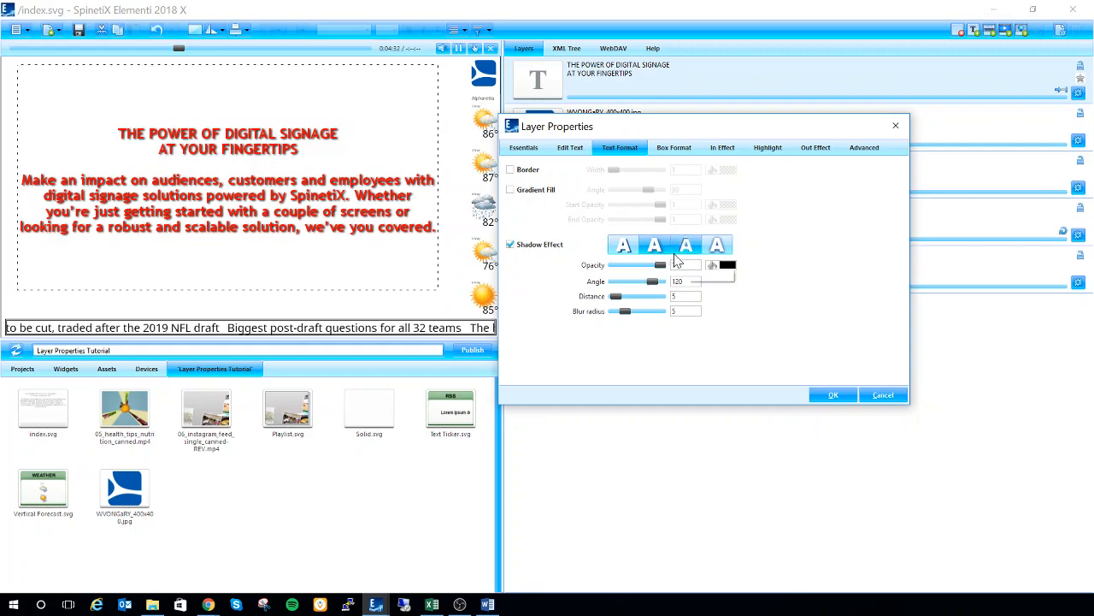
{"action": "left_click", "coordinate": [679, 252]}
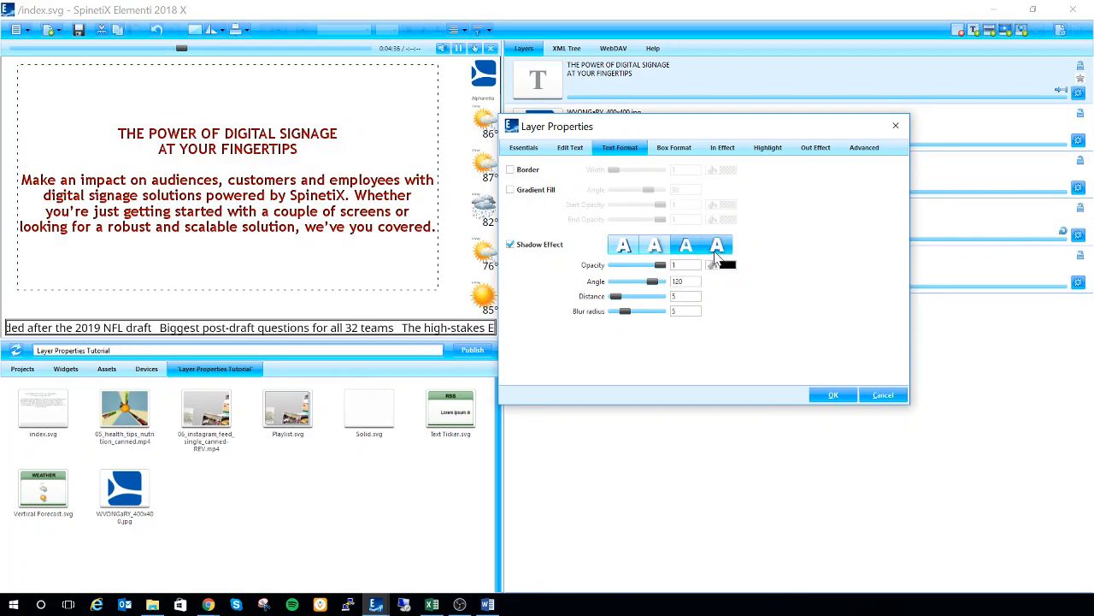
{"action": "left_click", "coordinate": [717, 249]}
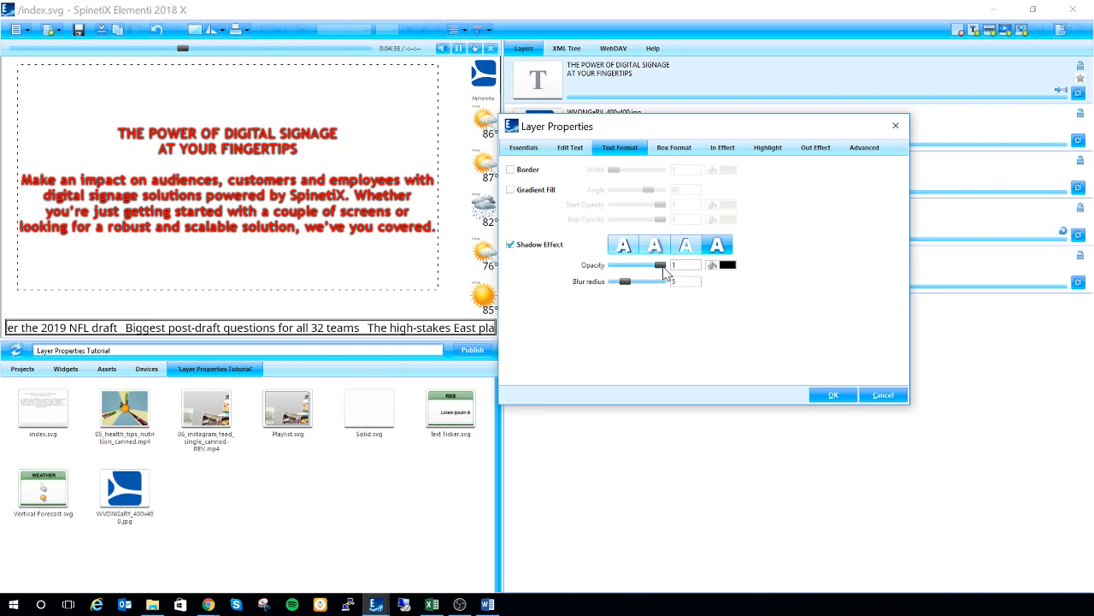
{"action": "left_click_drag", "start_coordinate": [664, 268], "coordinate": [641, 270]}
{"action": "left_click", "coordinate": [637, 247]}
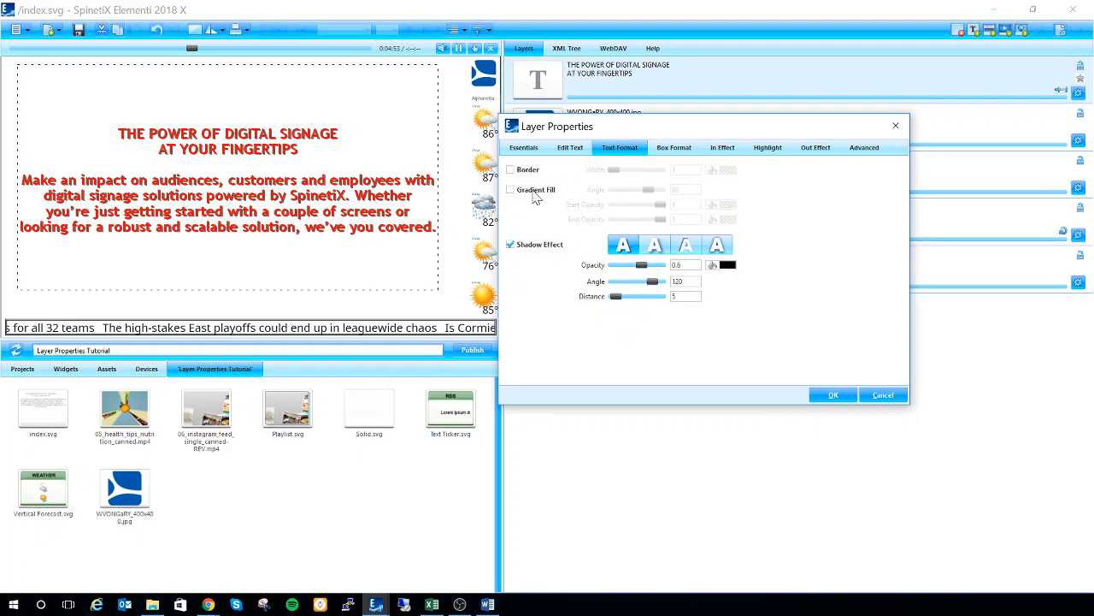
{"action": "left_click", "coordinate": [511, 245]}
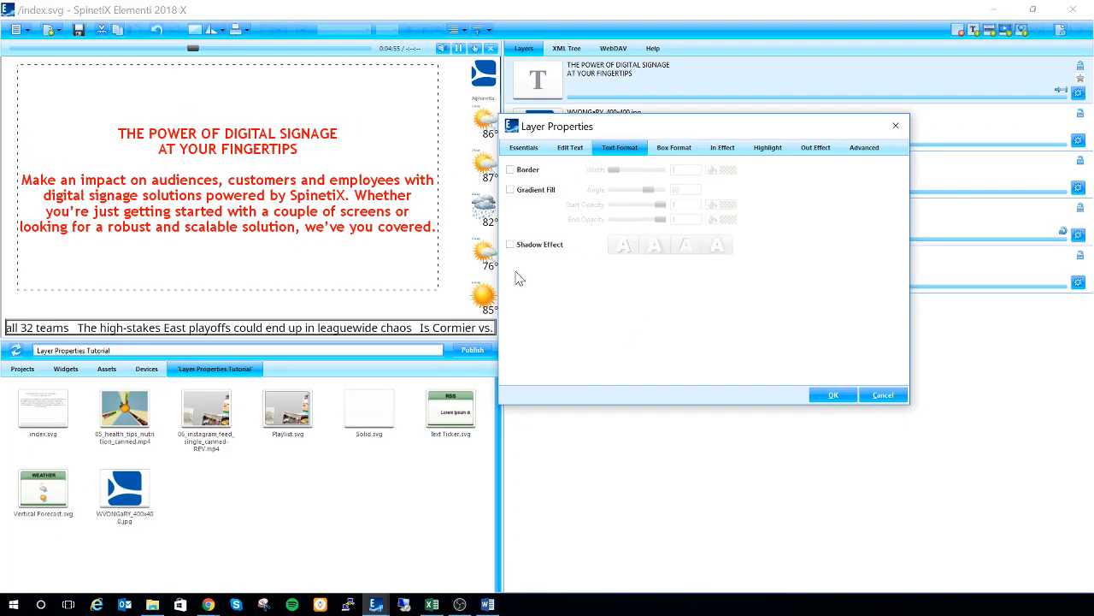
Step: Add a mat behind the text box in a light blue sampled from the screen, with an opacity of 0.3
{"action": "left_click", "coordinate": [674, 148]}
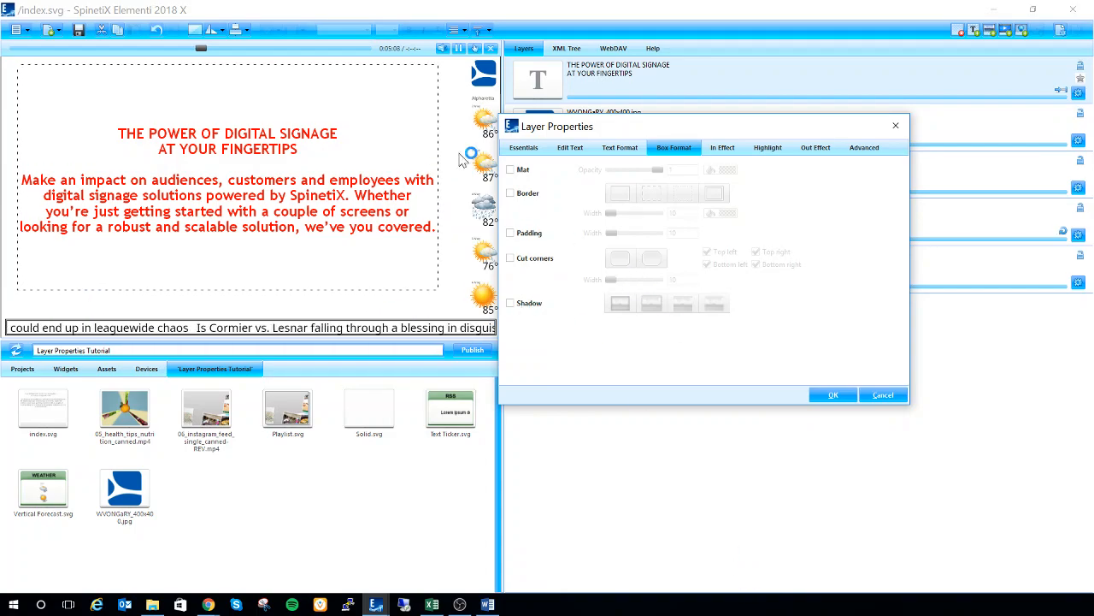
{"action": "left_click", "coordinate": [512, 170]}
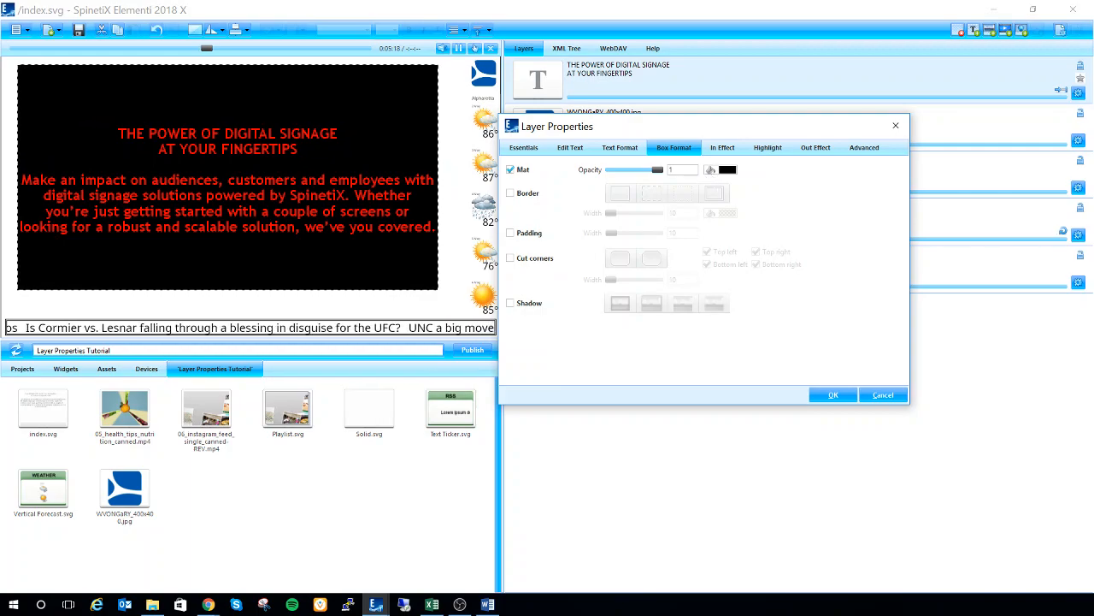
{"action": "left_click", "coordinate": [727, 170]}
{"action": "left_click_drag", "start_coordinate": [894, 428], "coordinate": [388, 107]}
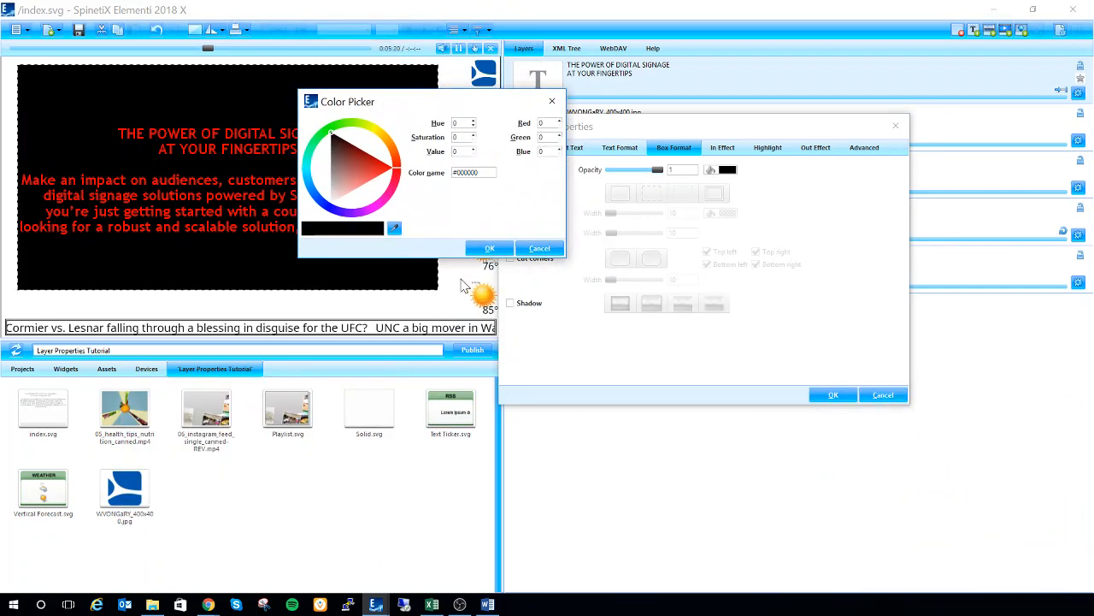
{"action": "left_click", "coordinate": [394, 227]}
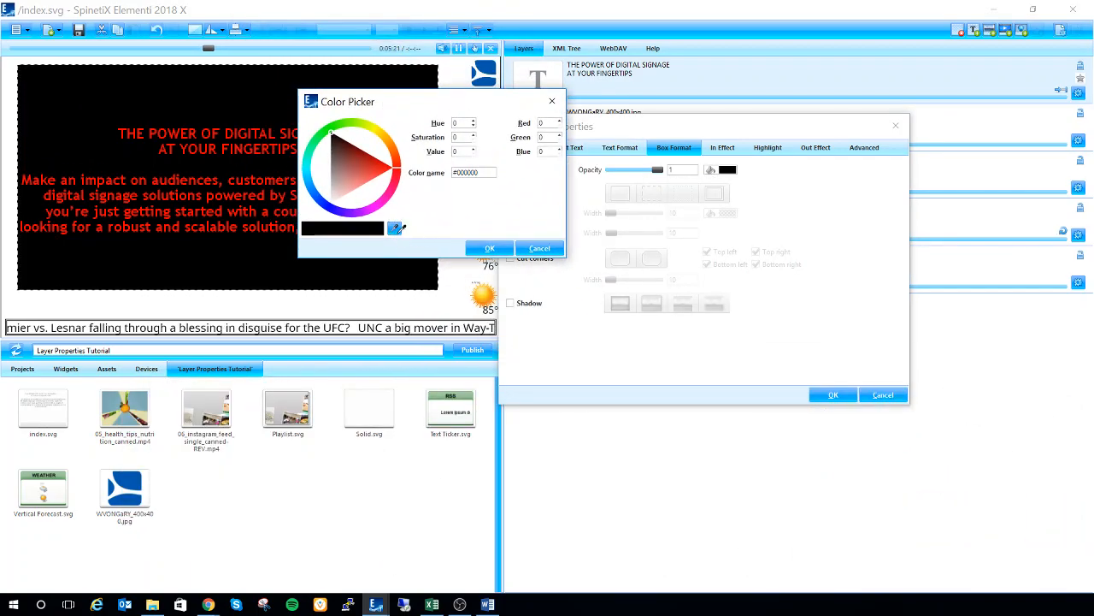
{"action": "left_click", "coordinate": [489, 248]}
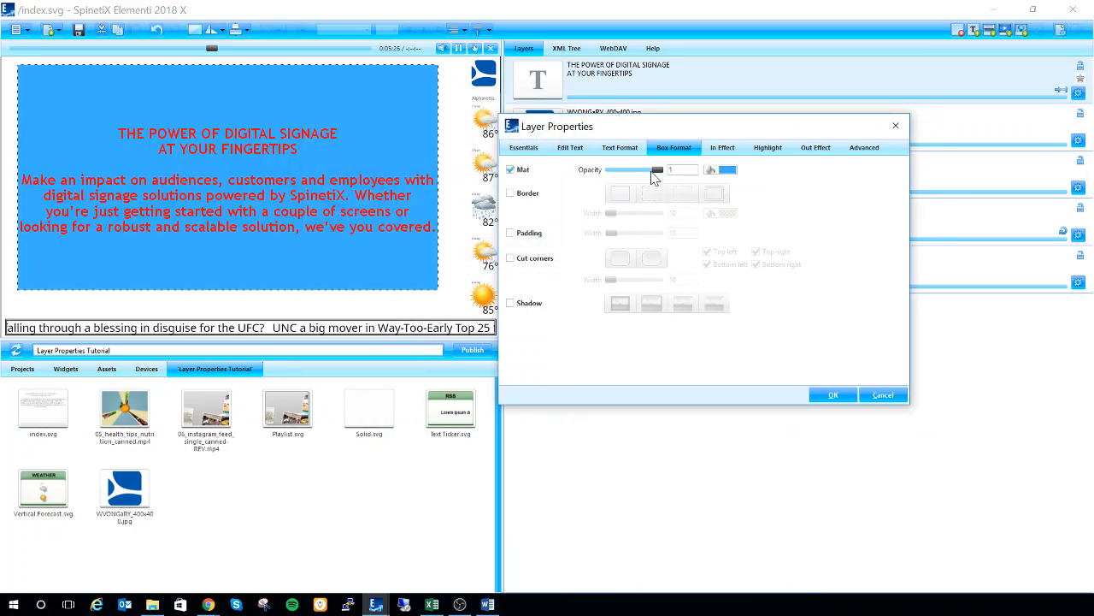
{"action": "left_click_drag", "start_coordinate": [658, 174], "coordinate": [612, 178]}
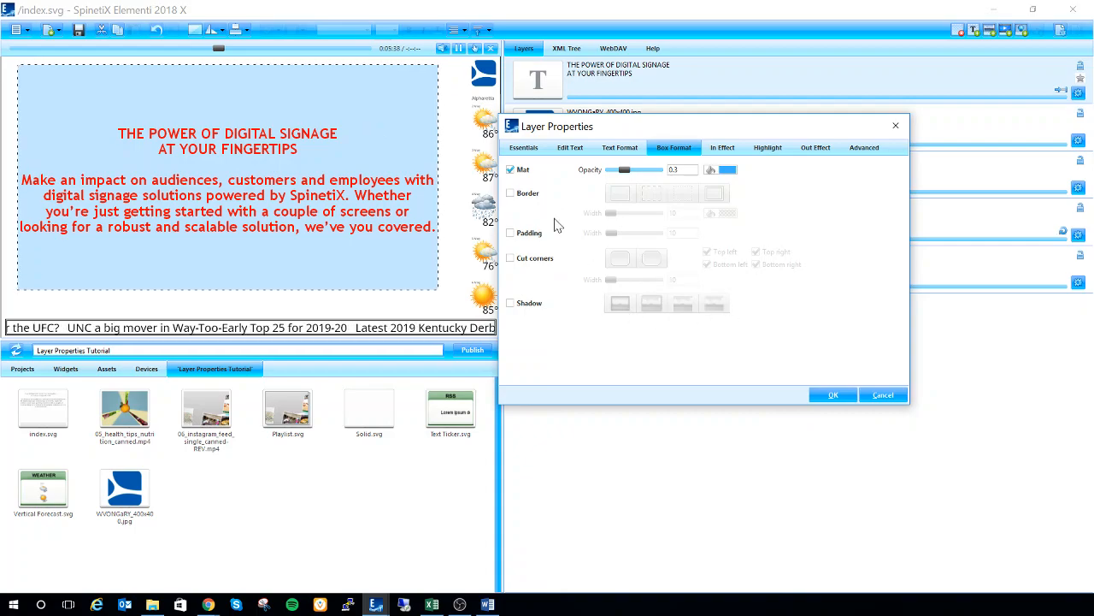
Step: Add a black double-line border to the text box, trying width 5 and settling on 10
{"action": "left_click", "coordinate": [511, 193]}
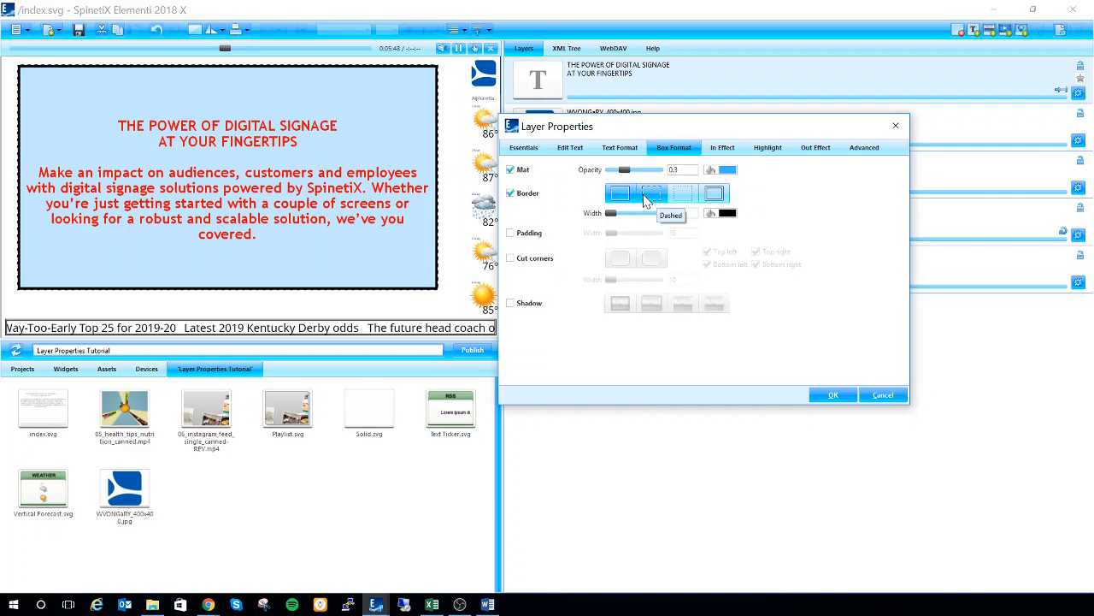
{"action": "left_click", "coordinate": [715, 196]}
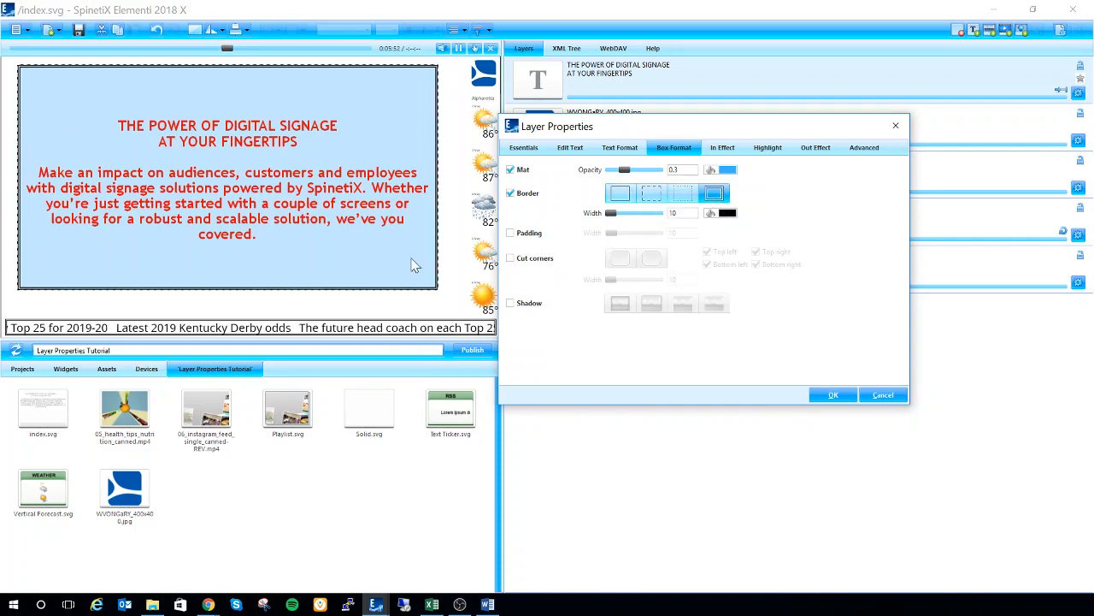
{"action": "left_click_drag", "start_coordinate": [612, 215], "coordinate": [611, 216]}
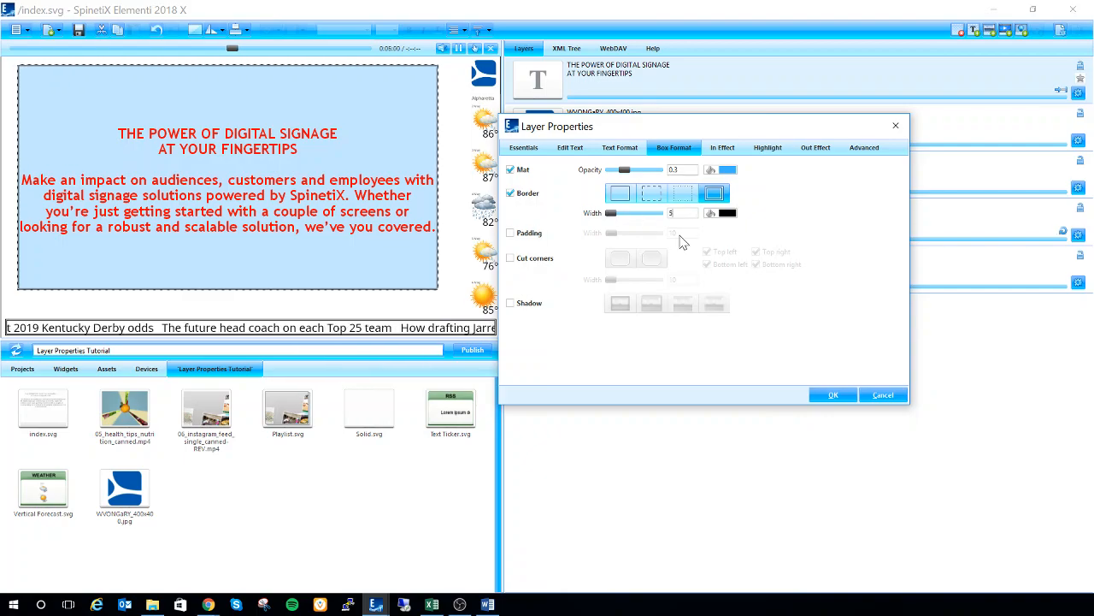
{"action": "key", "text": "BackSpace"}
{"action": "type", "text": "10"}
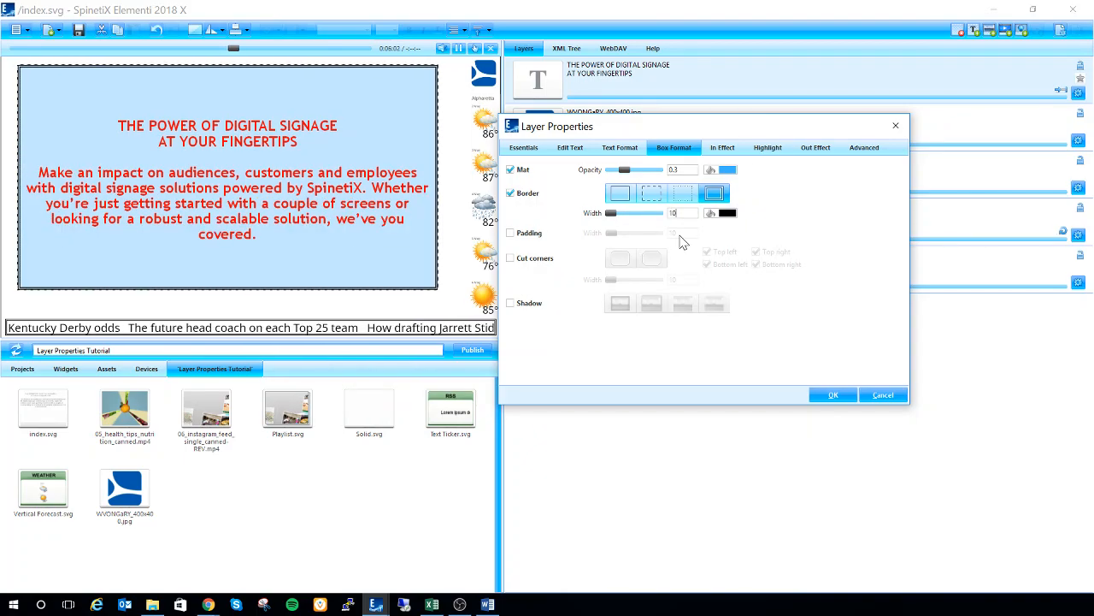
Step: Add padding of width 68 to the text box and round all four corners with width 90
{"action": "left_click", "coordinate": [510, 234]}
{"action": "left_click_drag", "start_coordinate": [611, 234], "coordinate": [620, 239]}
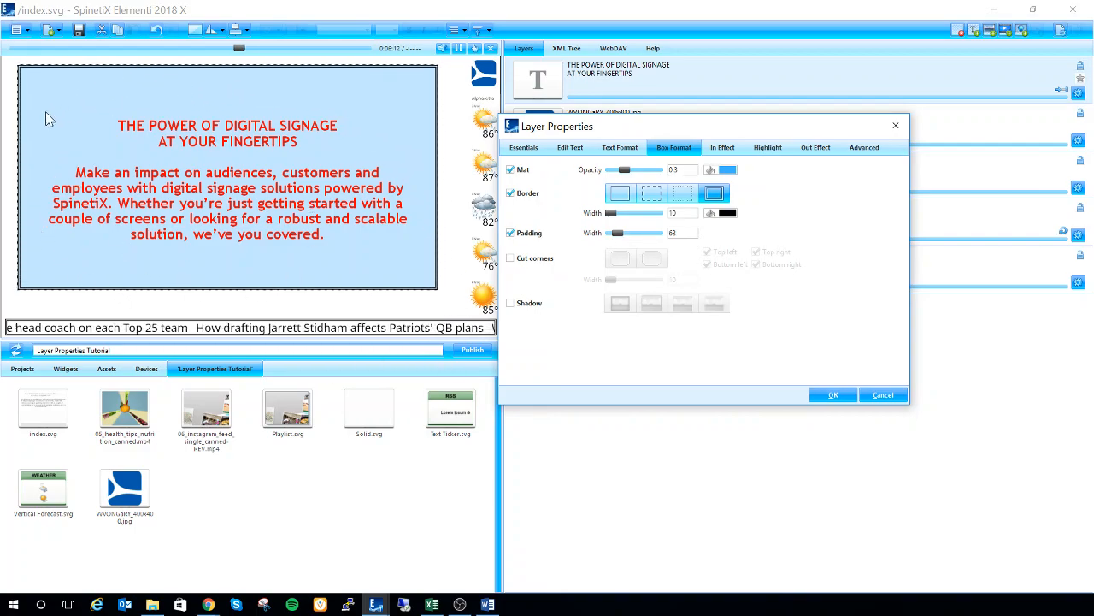
{"action": "left_click", "coordinate": [511, 258]}
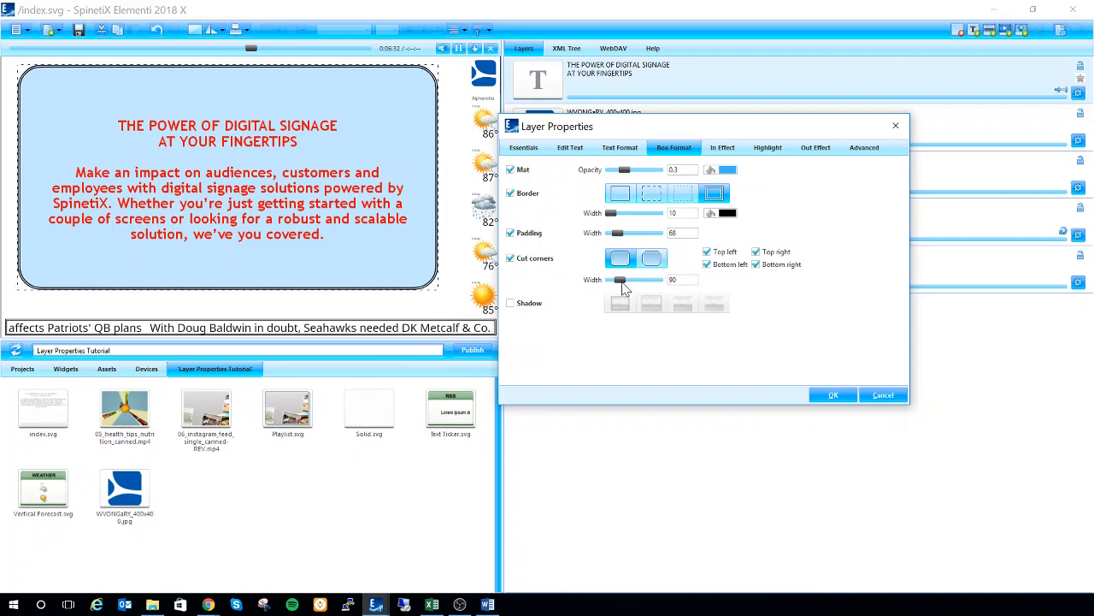
Step: Enable the box shadow, try the reflection style at width 245 and settle on the fourth style at width 30
{"action": "left_click", "coordinate": [510, 304]}
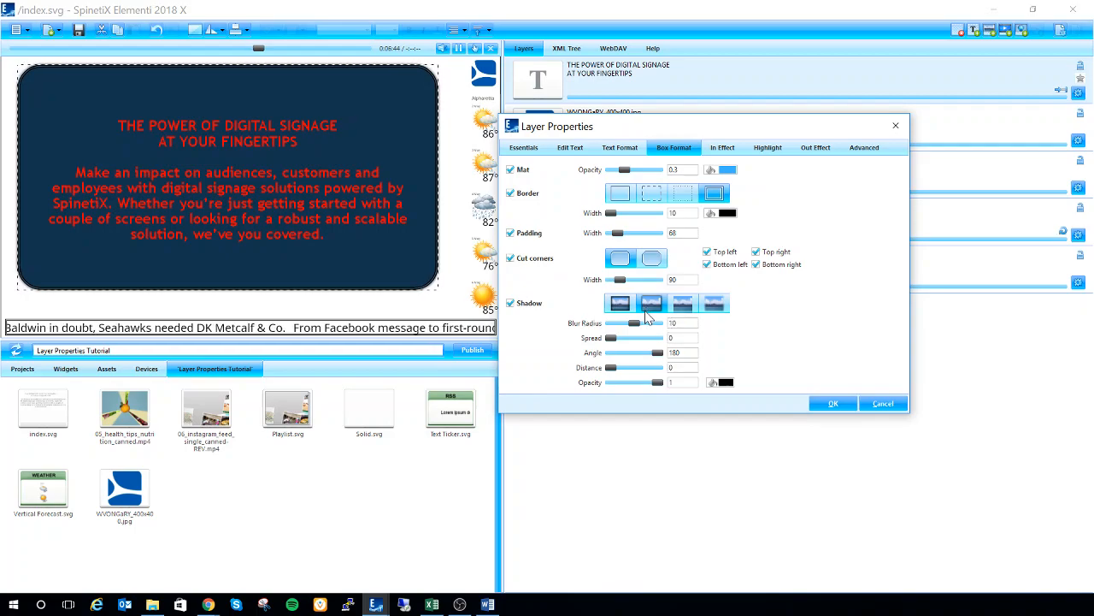
{"action": "left_click", "coordinate": [681, 308]}
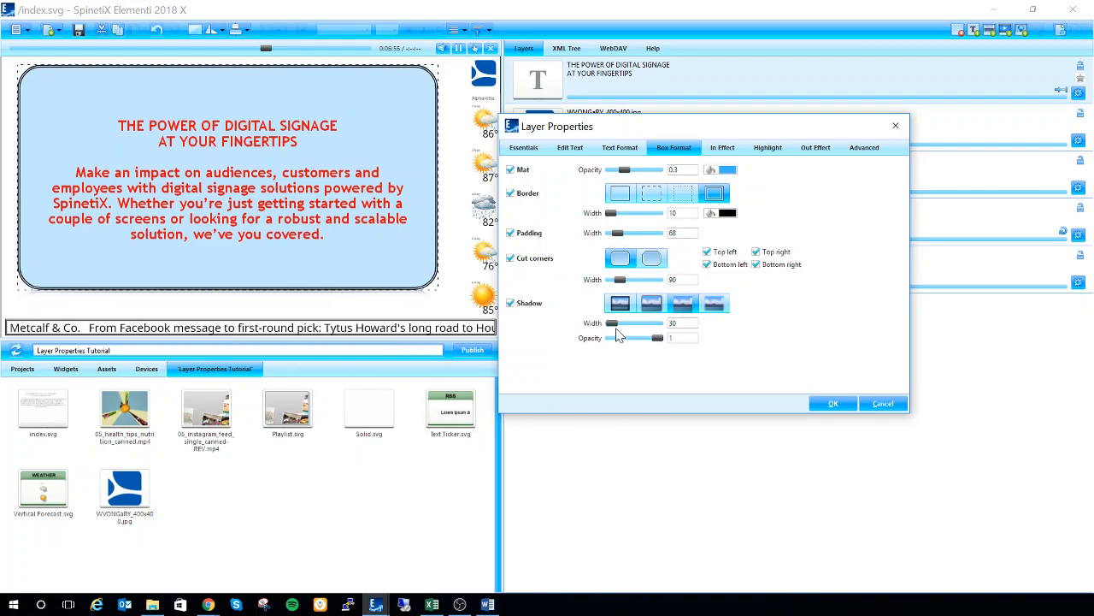
{"action": "left_click_drag", "start_coordinate": [614, 323], "coordinate": [628, 325]}
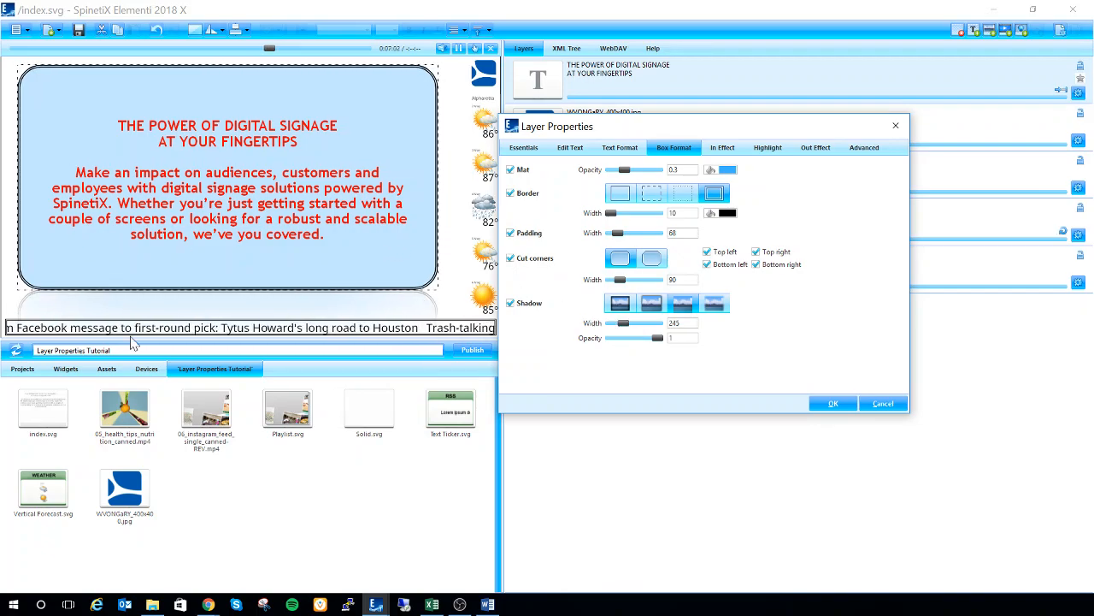
{"action": "left_click", "coordinate": [723, 311]}
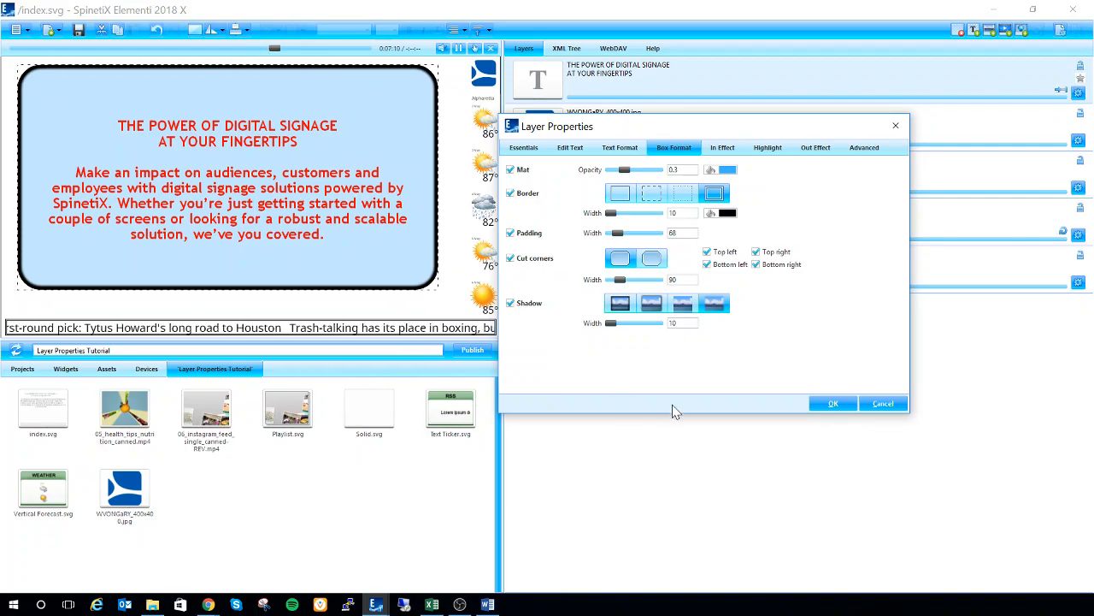
{"action": "left_click_drag", "start_coordinate": [612, 323], "coordinate": [625, 330]}
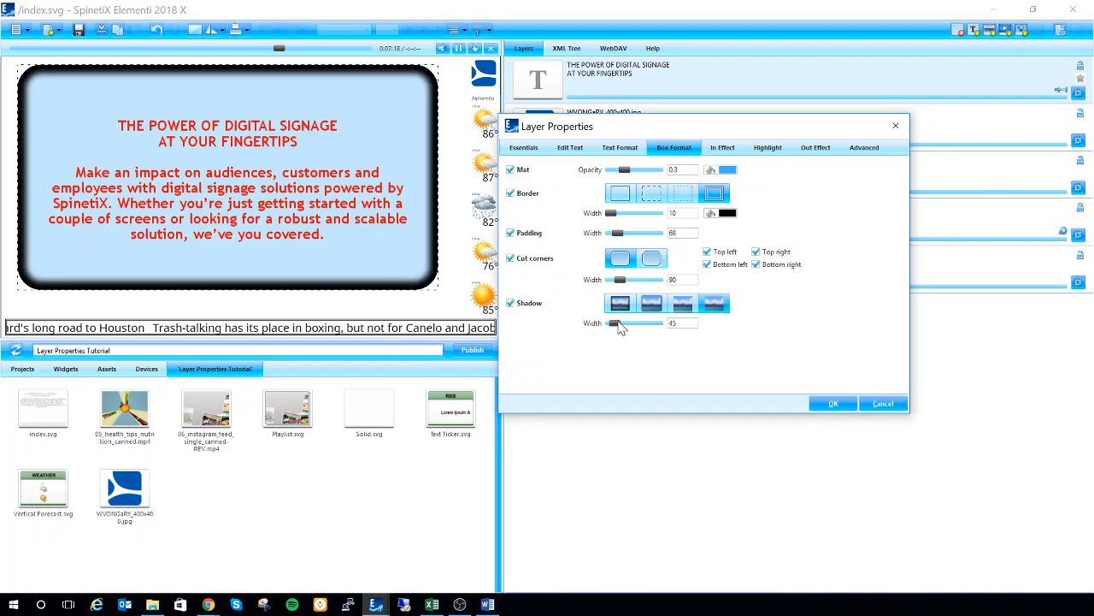
{"action": "left_click_drag", "start_coordinate": [619, 327], "coordinate": [614, 327]}
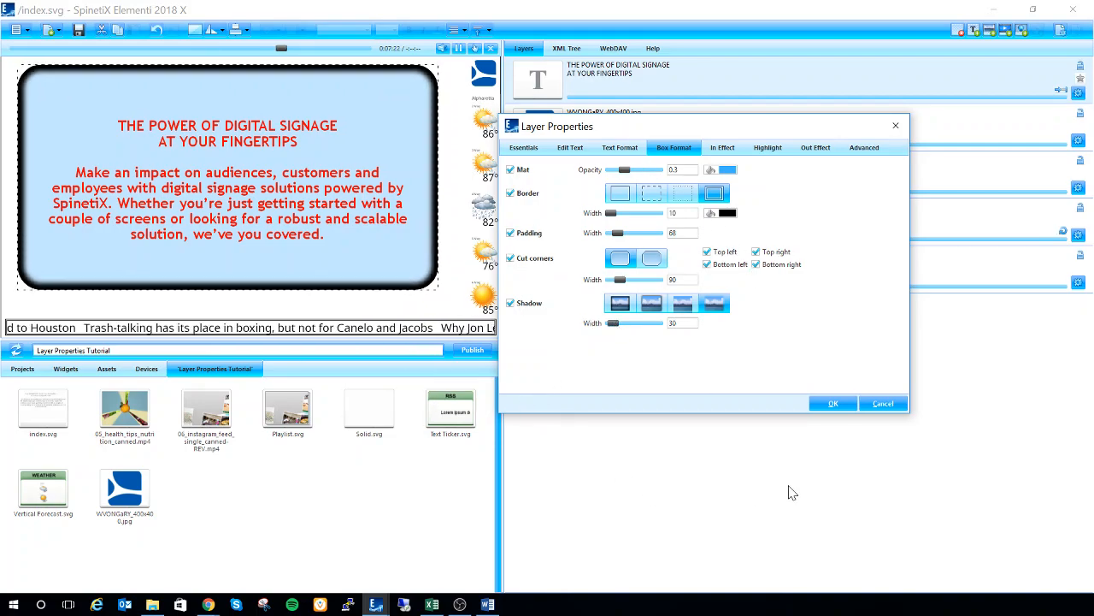
Step: Try the text layer's in effects, including Wipe box in and Zoom in, and settle on the third effect, entering rightward with duration 2
{"action": "left_click", "coordinate": [724, 148]}
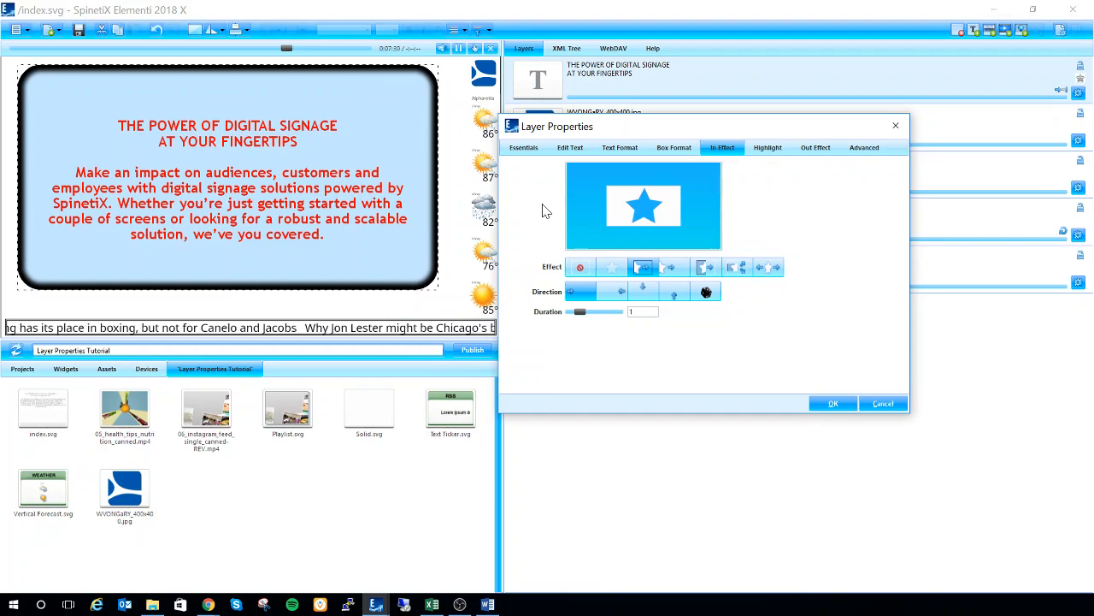
{"action": "left_click", "coordinate": [581, 268]}
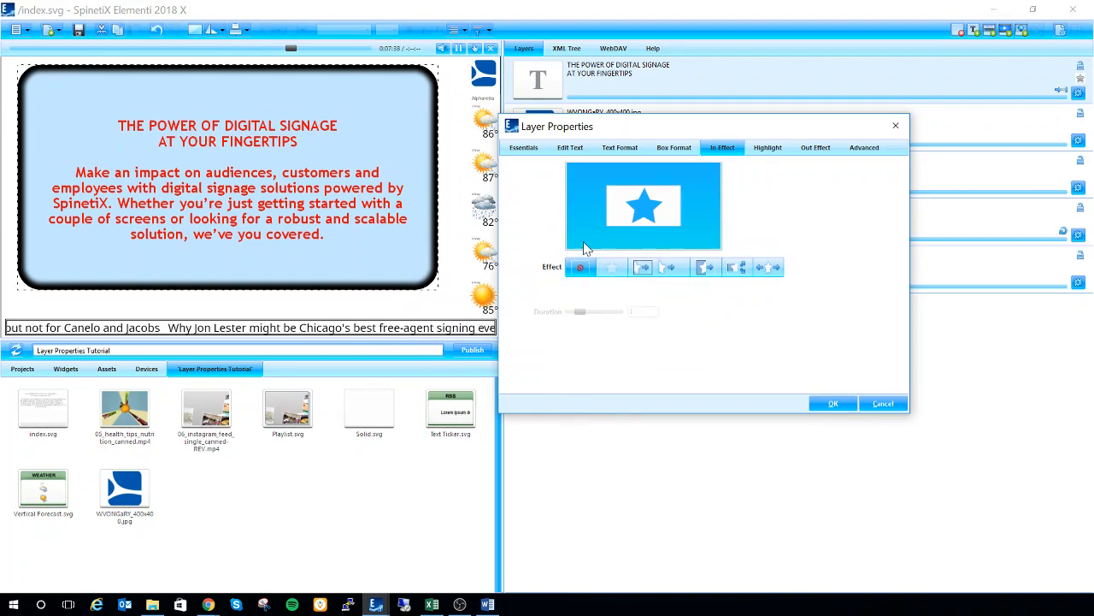
{"action": "left_click", "coordinate": [640, 268]}
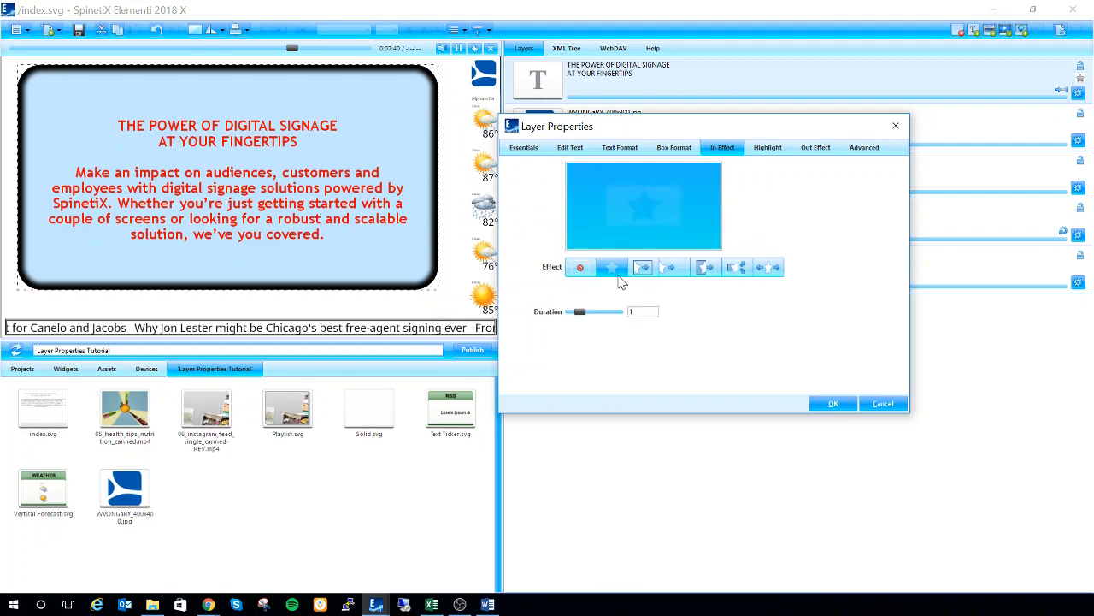
{"action": "left_click", "coordinate": [701, 274]}
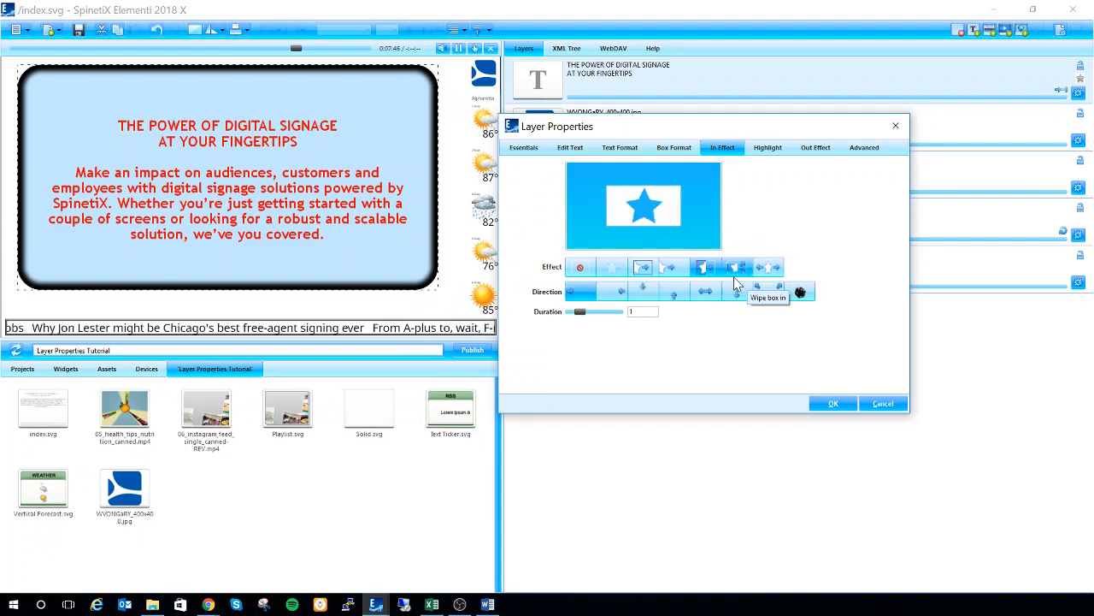
{"action": "left_click", "coordinate": [737, 271]}
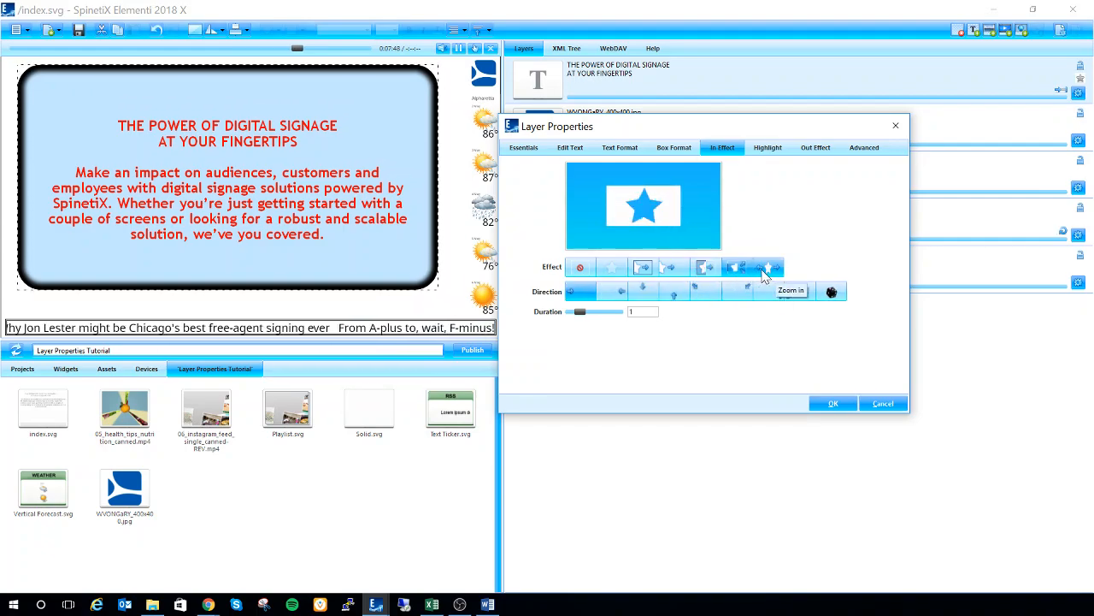
{"action": "left_click", "coordinate": [764, 275]}
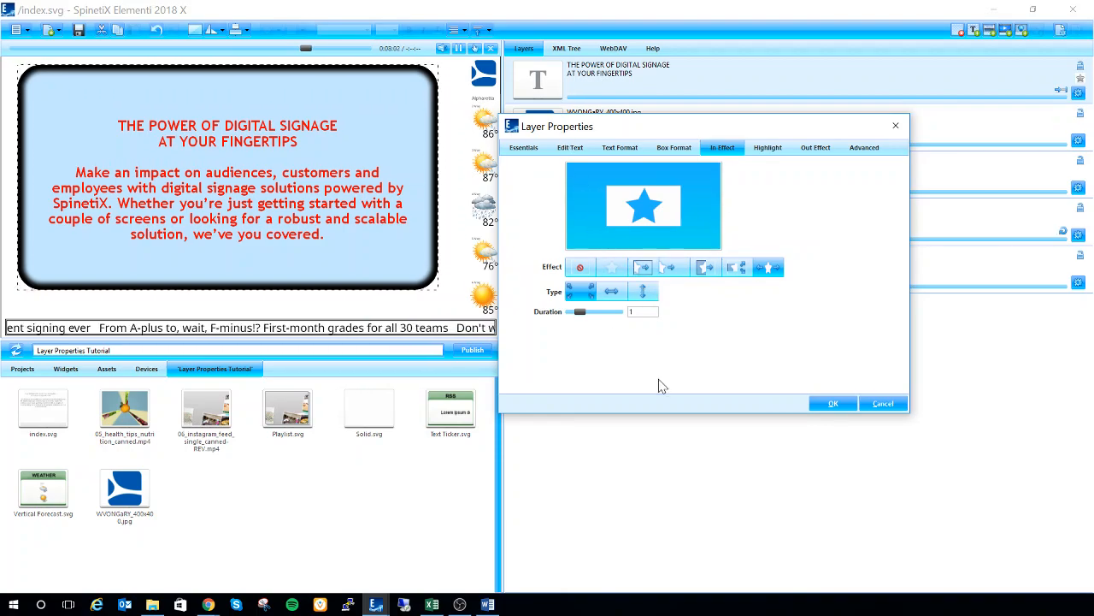
{"action": "left_click", "coordinate": [645, 268]}
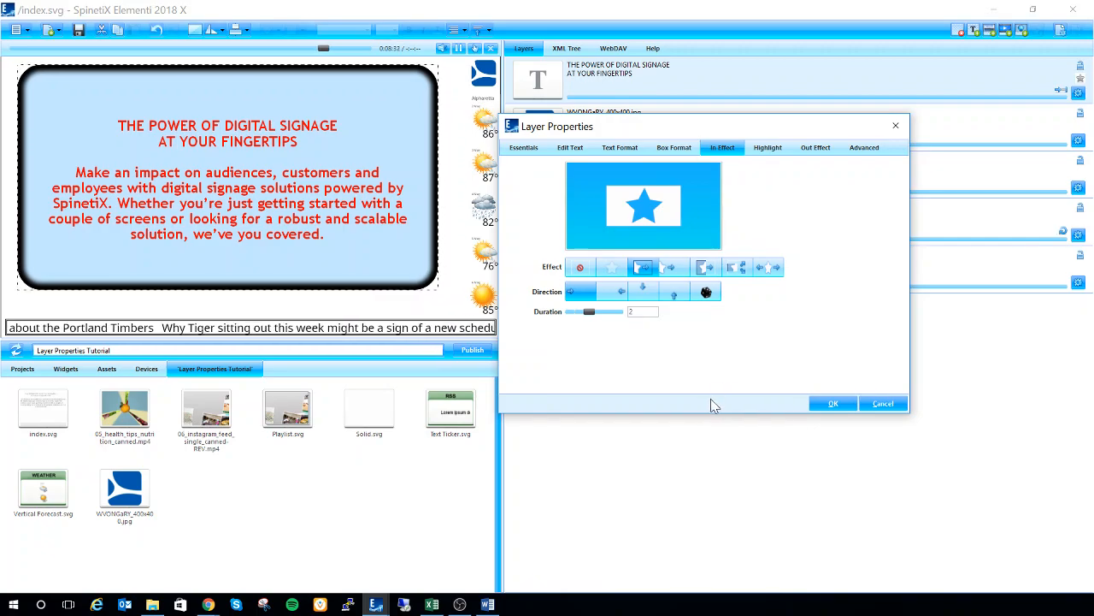
Step: Check the layer's begin time, apply the properties and replay the presentation from just before the text appears
{"action": "left_click", "coordinate": [533, 150]}
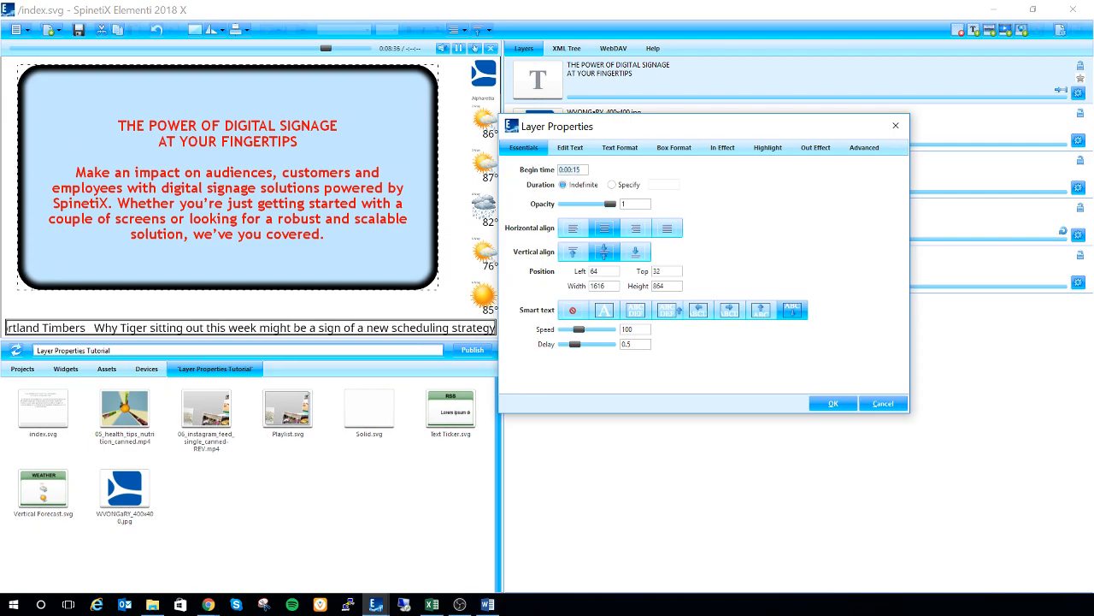
{"action": "left_click", "coordinate": [723, 149]}
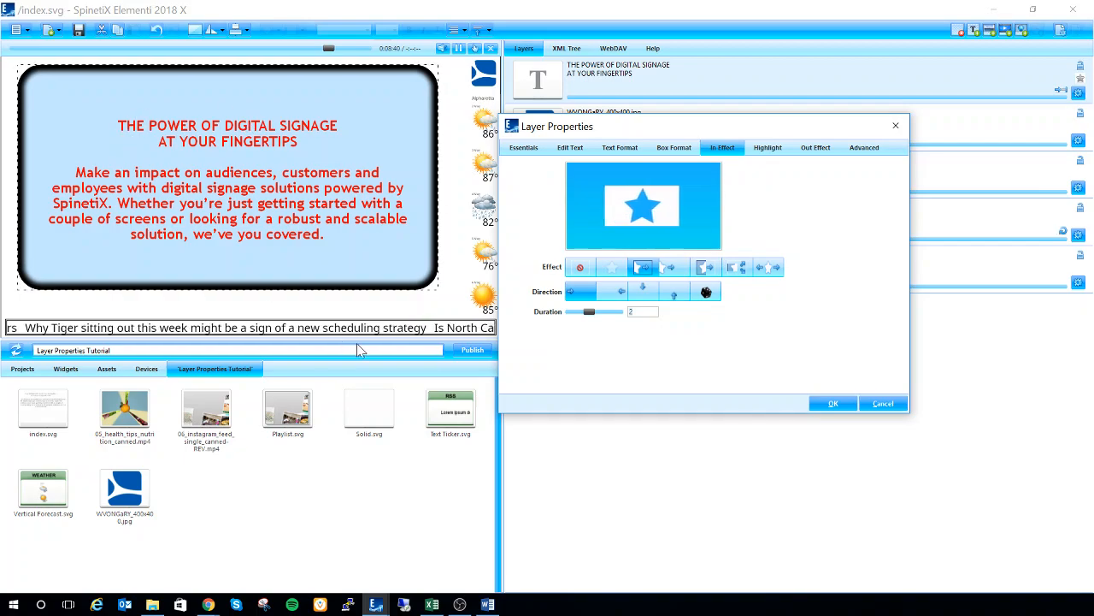
{"action": "left_click", "coordinate": [833, 403]}
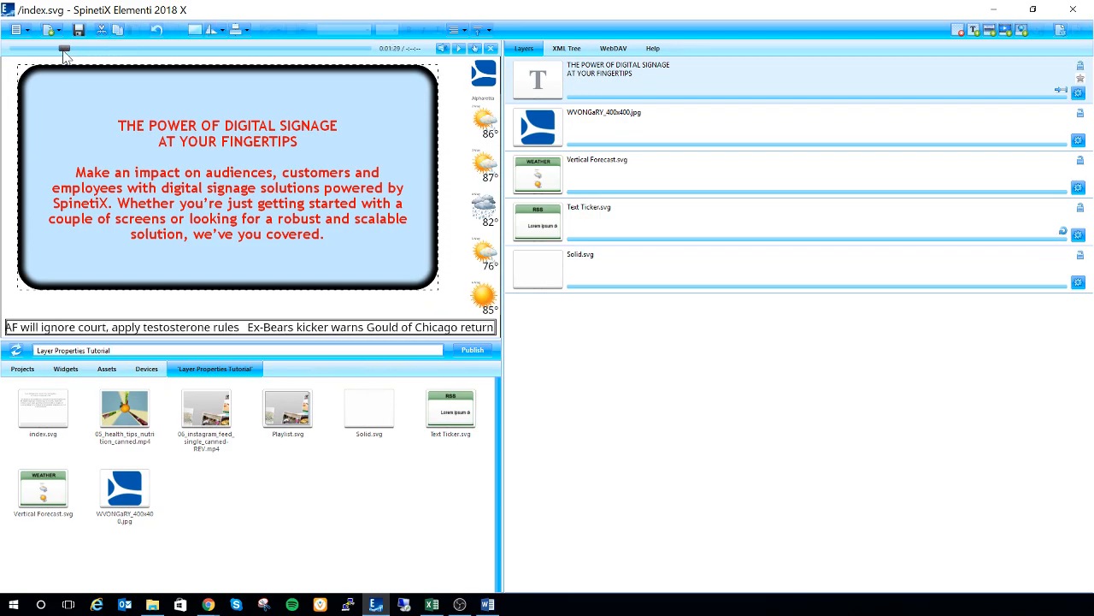
{"action": "left_click_drag", "start_coordinate": [37, 51], "coordinate": [21, 49]}
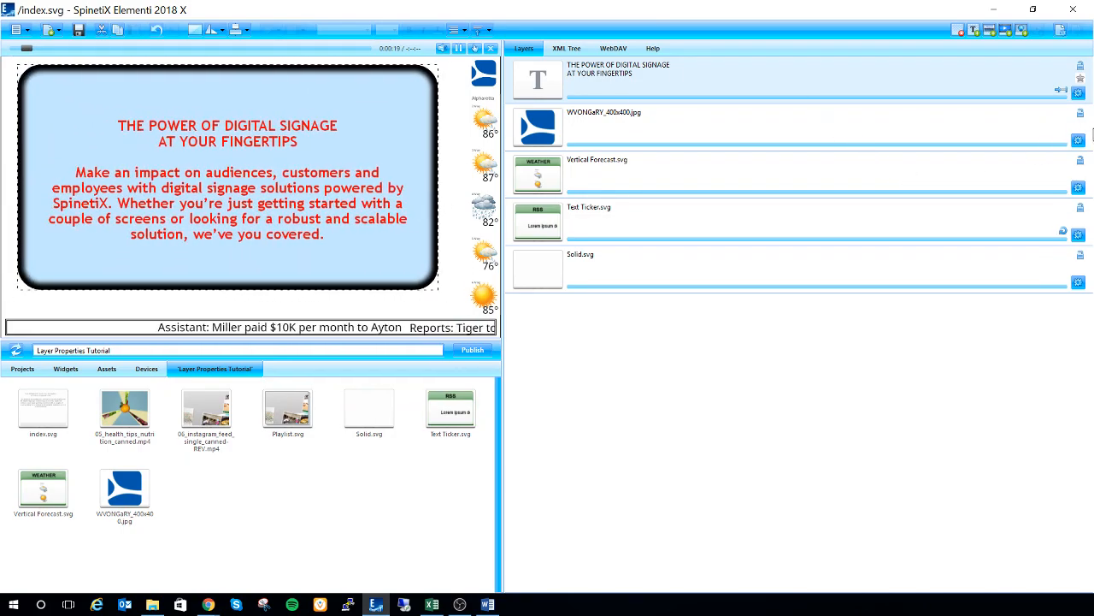
Step: Try the text layer's highlight effects, apply Nudge diagonal toward the upper right, and replay the presentation from near the start
{"action": "left_click", "coordinate": [1079, 94]}
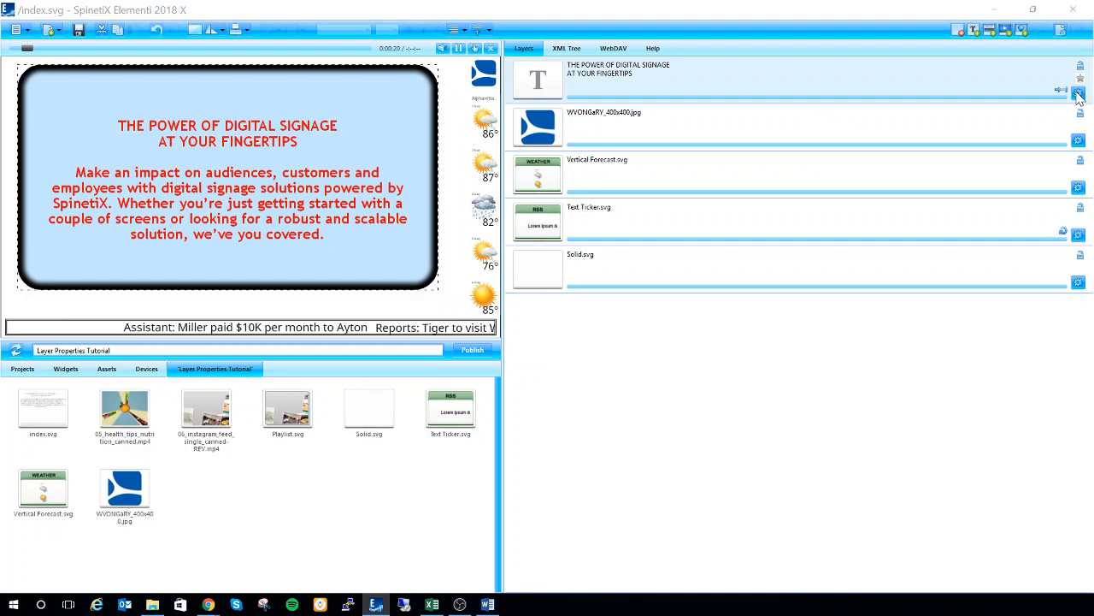
{"action": "left_click_drag", "start_coordinate": [898, 24], "coordinate": [456, 87]}
{"action": "left_click", "coordinate": [498, 111]}
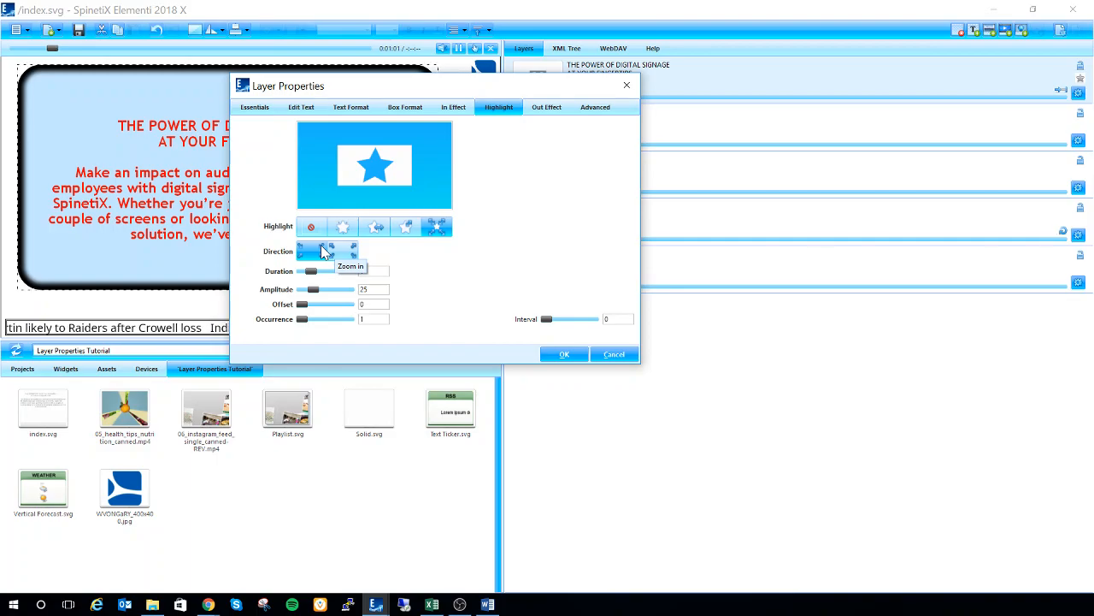
{"action": "left_click", "coordinate": [370, 231]}
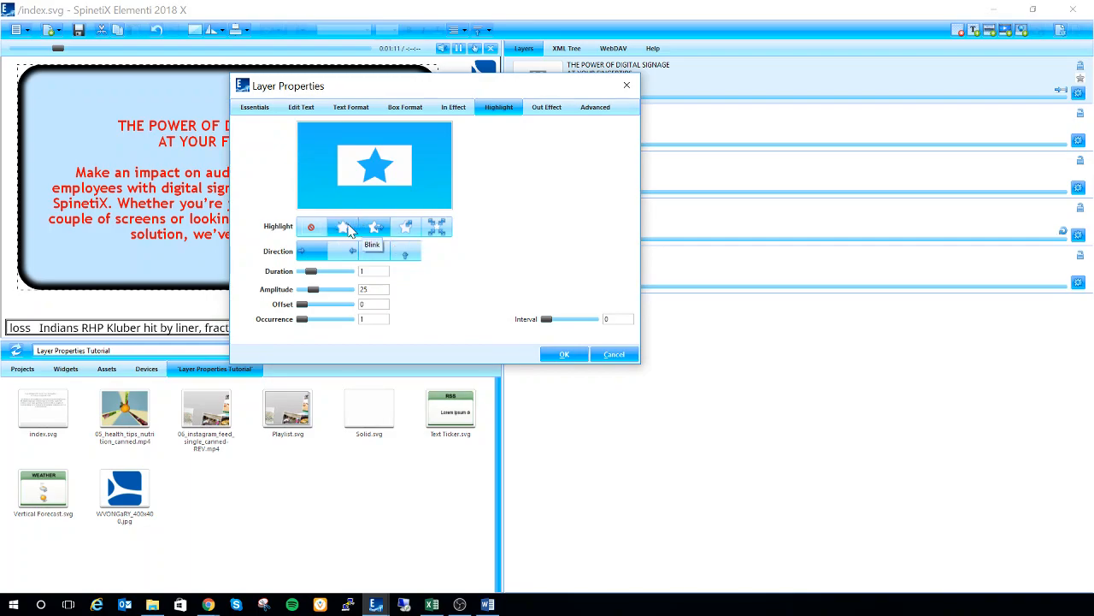
{"action": "left_click", "coordinate": [407, 231]}
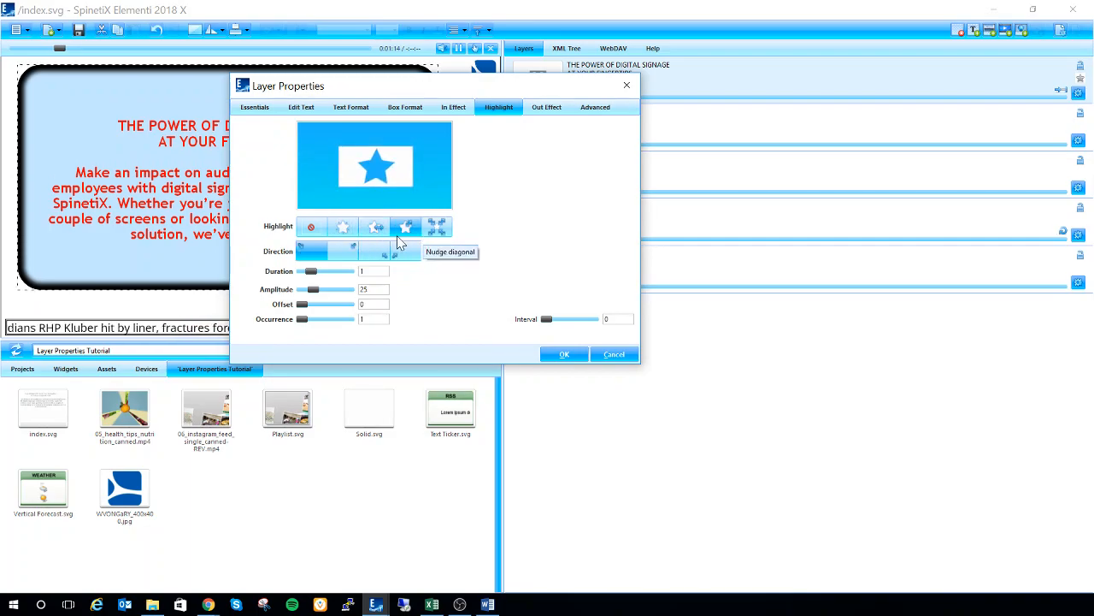
{"action": "left_click", "coordinate": [344, 250]}
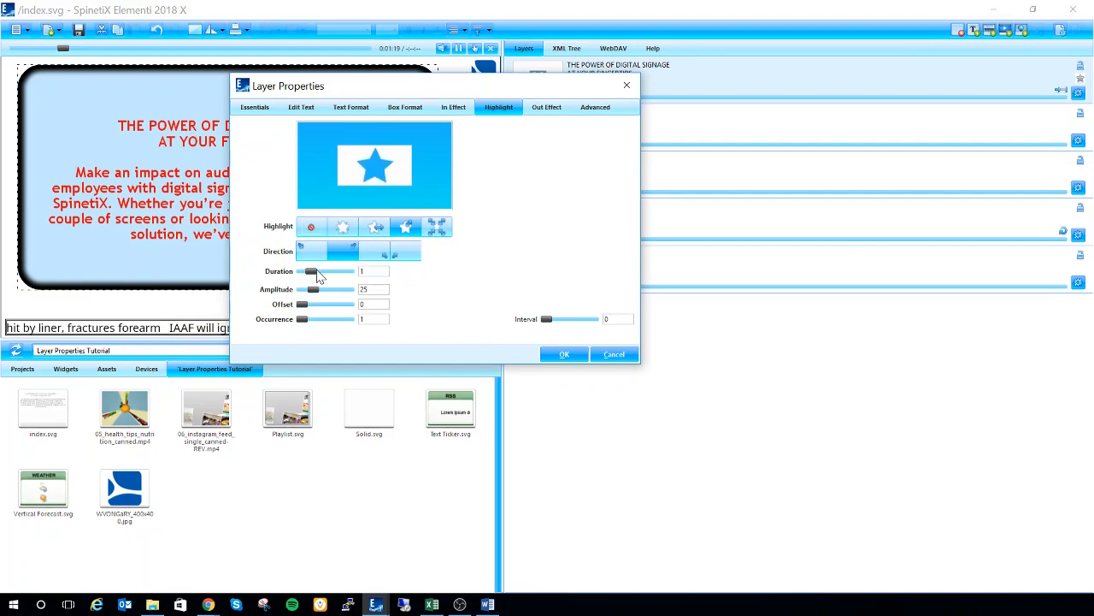
{"action": "left_click", "coordinate": [564, 354]}
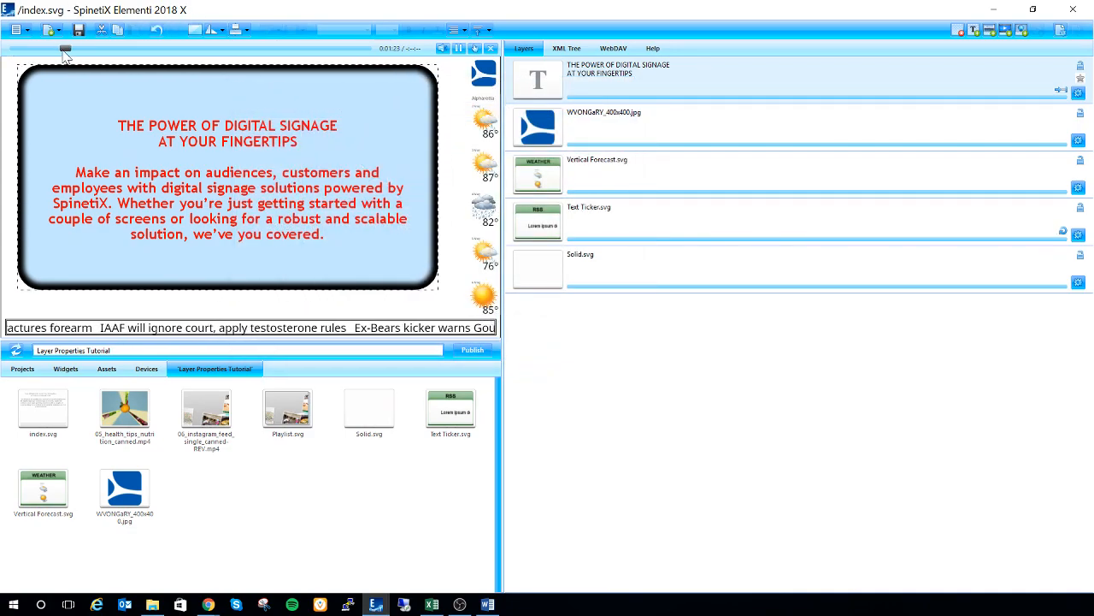
{"action": "left_click_drag", "start_coordinate": [62, 52], "coordinate": [26, 44]}
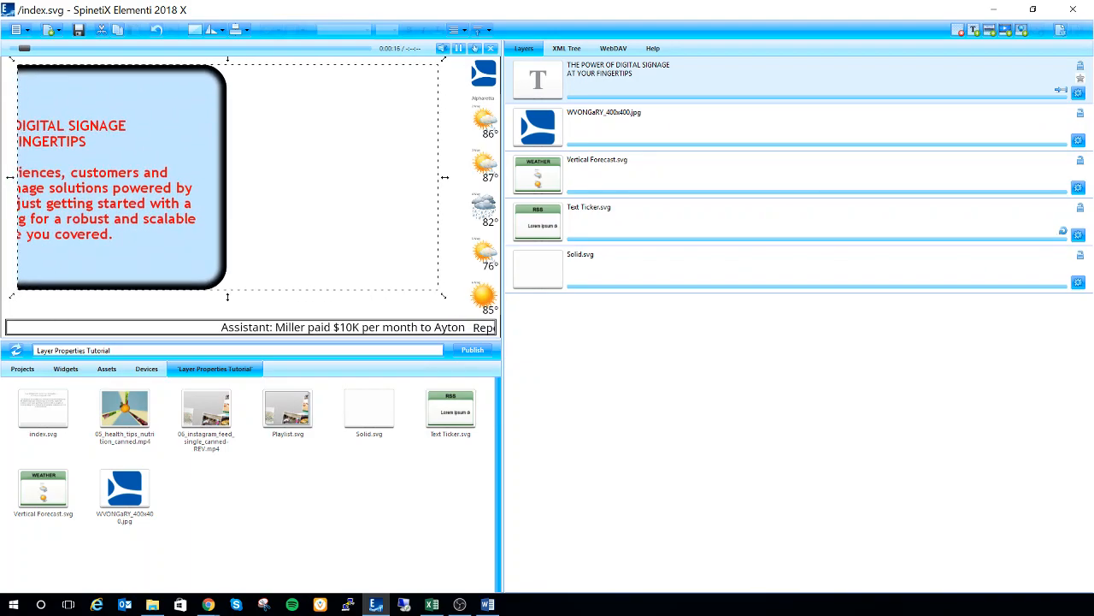
Step: Reopen the text layer's properties and look at the available out effects
{"action": "left_click", "coordinate": [1078, 93]}
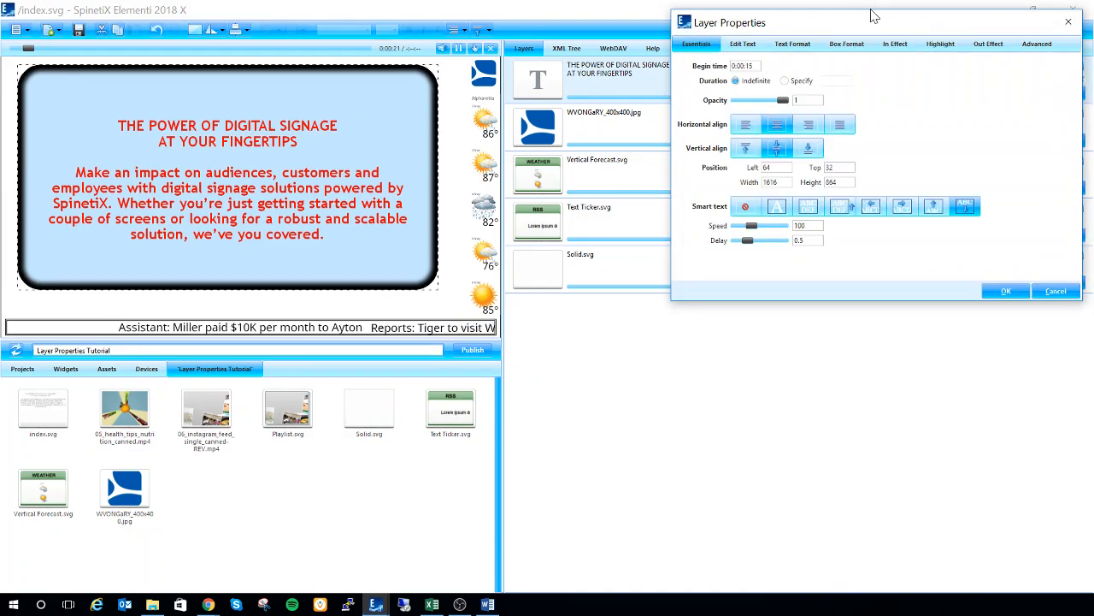
{"action": "left_click_drag", "start_coordinate": [843, 29], "coordinate": [435, 56]}
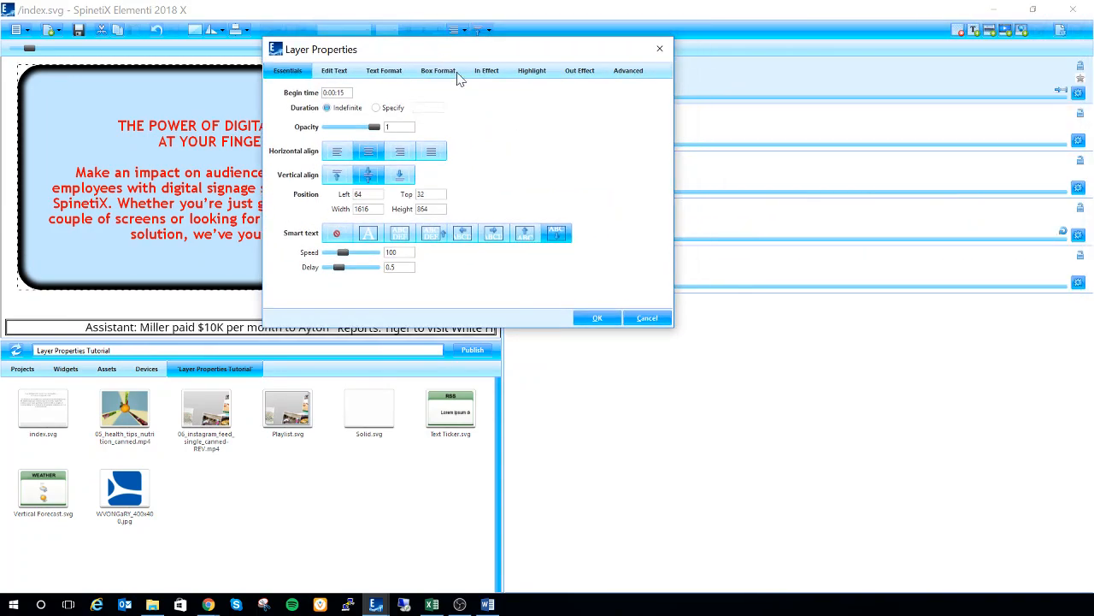
{"action": "left_click", "coordinate": [578, 74]}
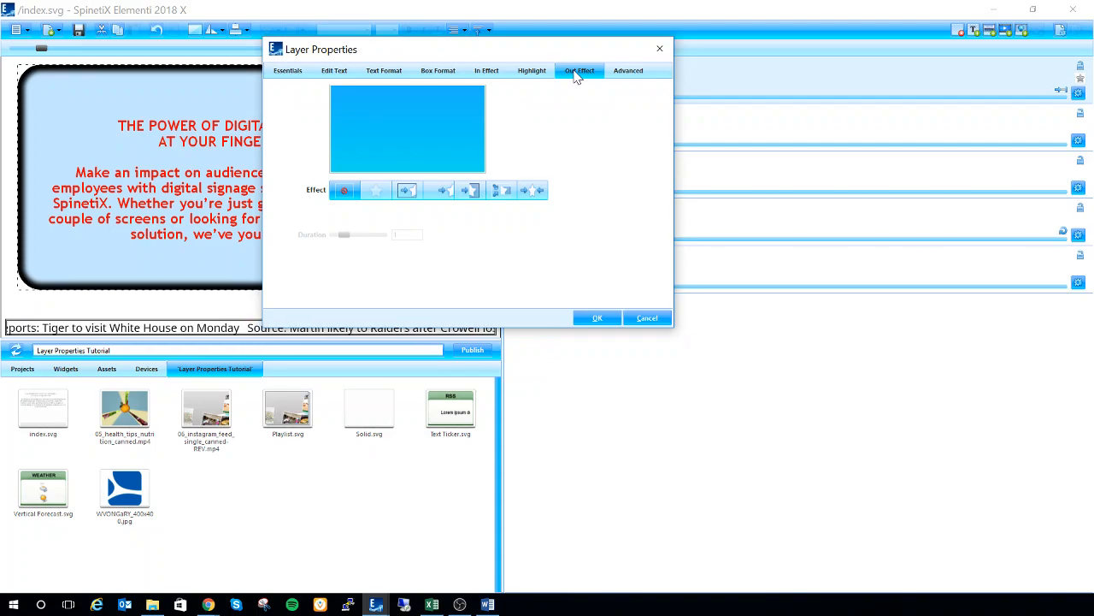
Step: Add the advanced property audio-level to the text layer with a value of 0
{"action": "left_click", "coordinate": [628, 75]}
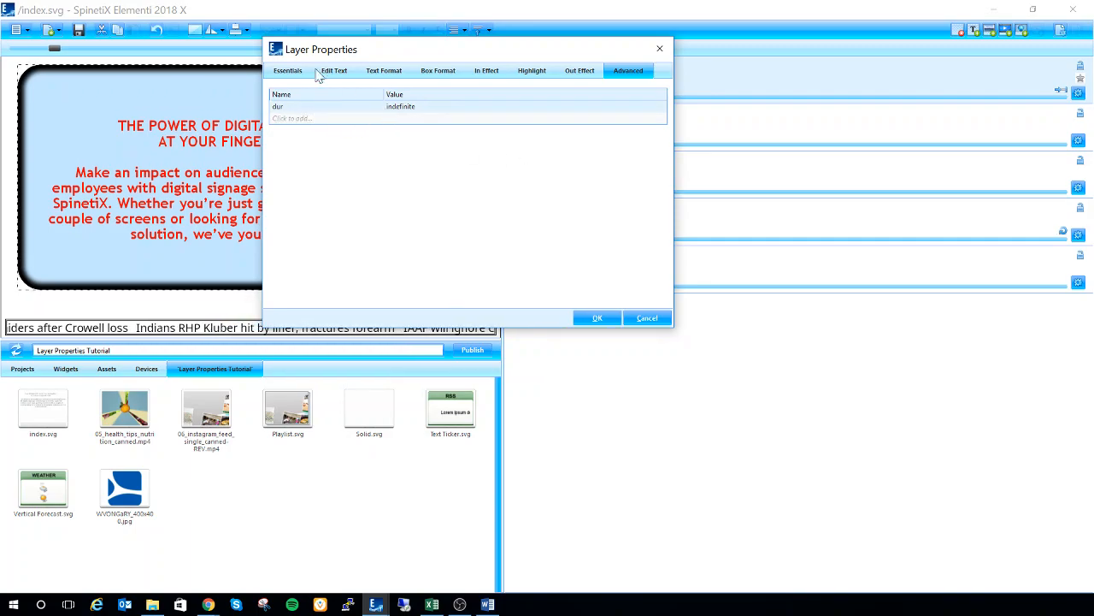
{"action": "left_click", "coordinate": [291, 120]}
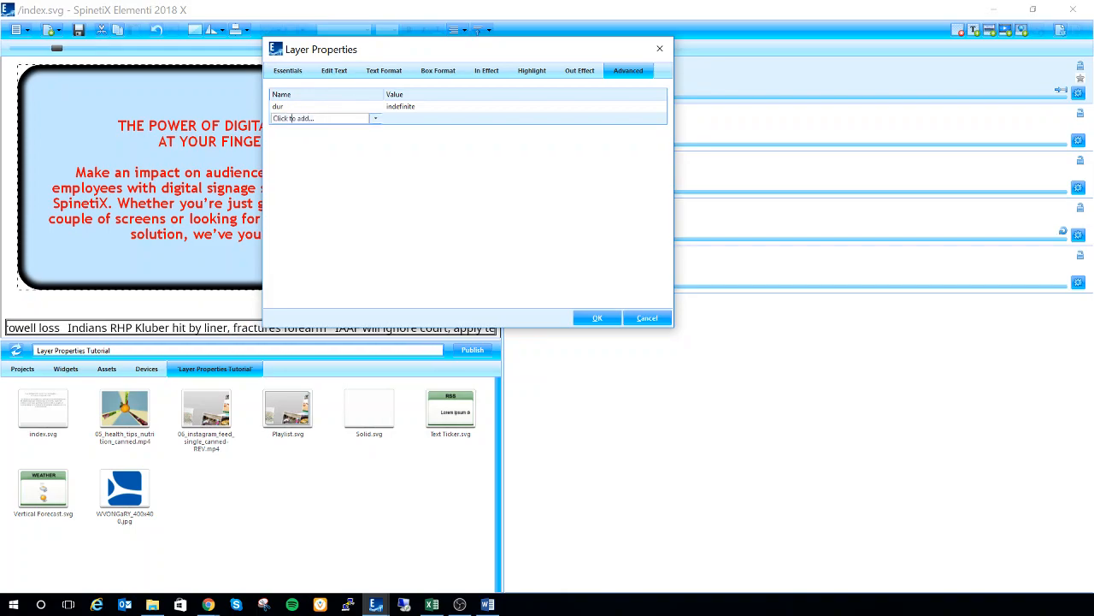
{"action": "left_click", "coordinate": [375, 119]}
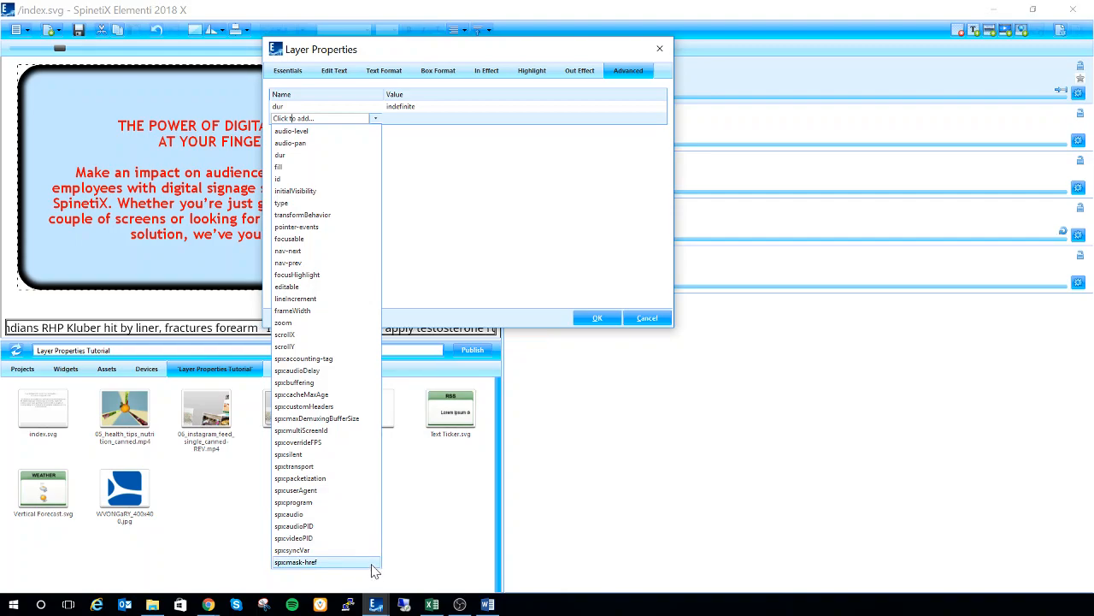
{"action": "left_click", "coordinate": [290, 135]}
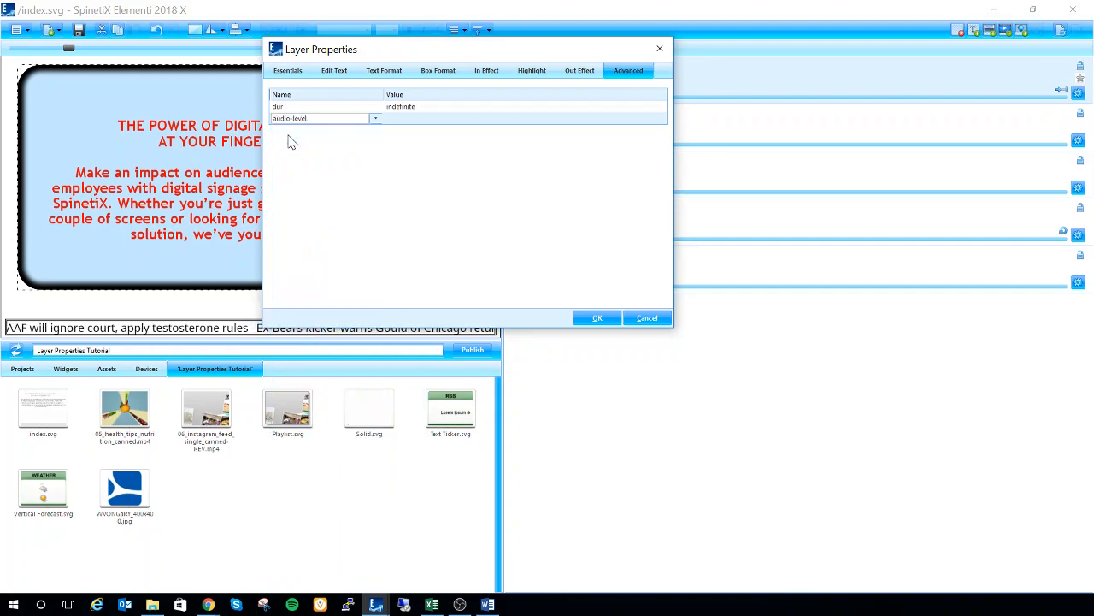
{"action": "left_click", "coordinate": [413, 124]}
{"action": "left_click", "coordinate": [408, 108]}
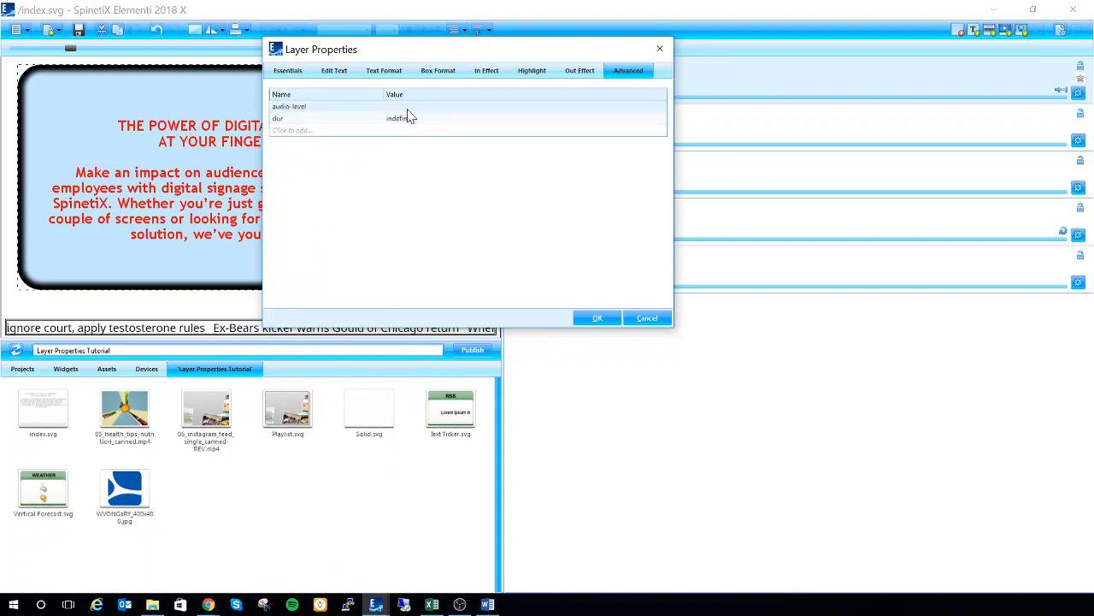
{"action": "left_click", "coordinate": [408, 108]}
{"action": "type", "text": "0"}
{"action": "key", "text": "Return"}
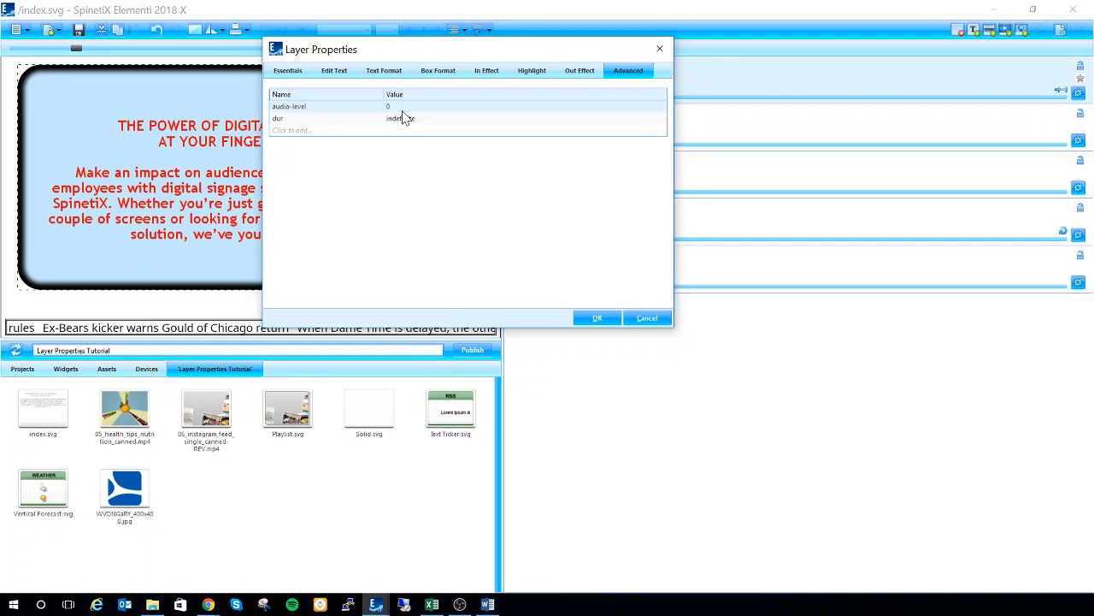
Step: Browse the property names available for another advanced entry without choosing one, and apply the layer properties
{"action": "left_click", "coordinate": [359, 132]}
{"action": "left_click", "coordinate": [349, 107]}
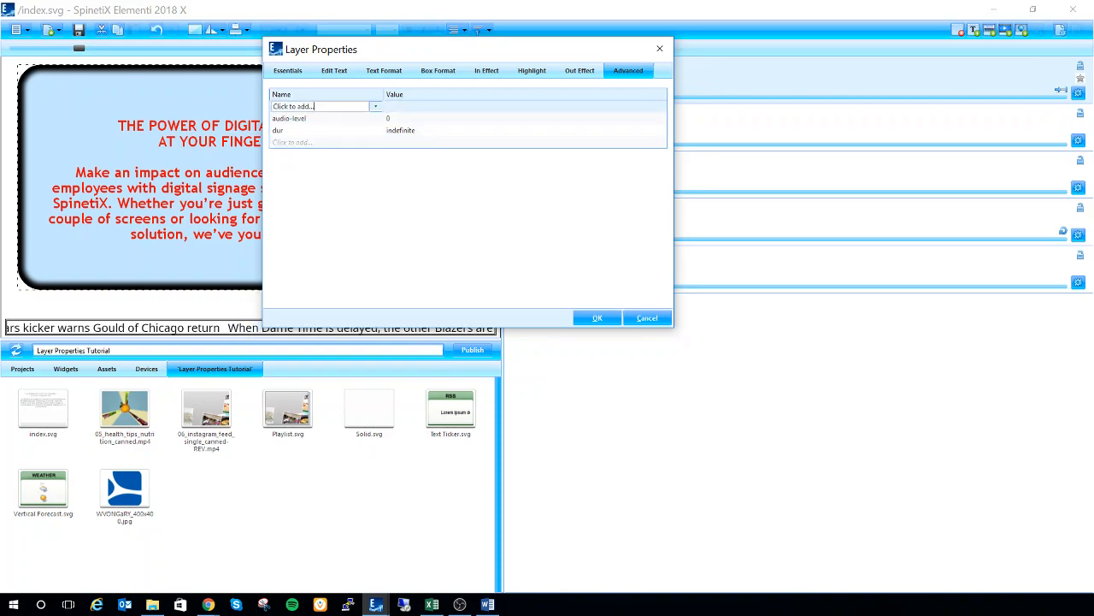
{"action": "left_click", "coordinate": [374, 108]}
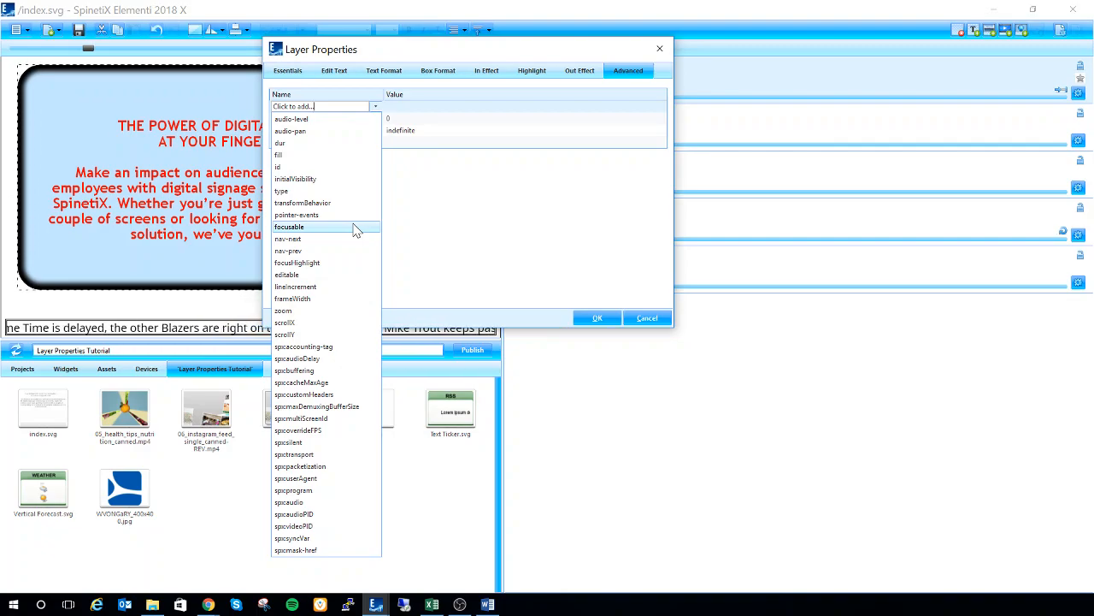
{"action": "left_click", "coordinate": [375, 108]}
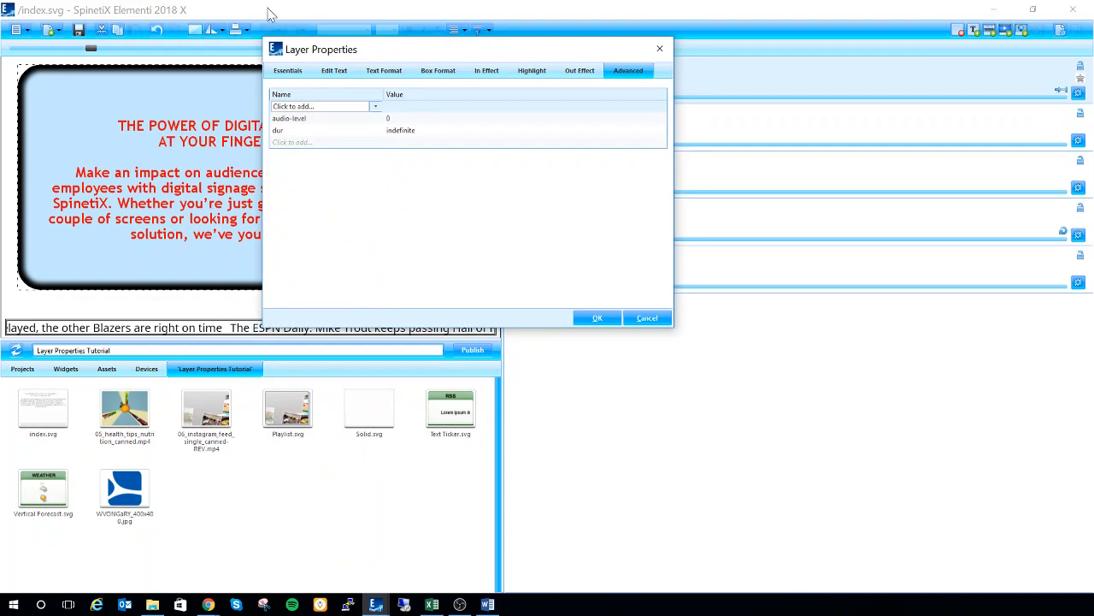
{"action": "left_click", "coordinate": [594, 318]}
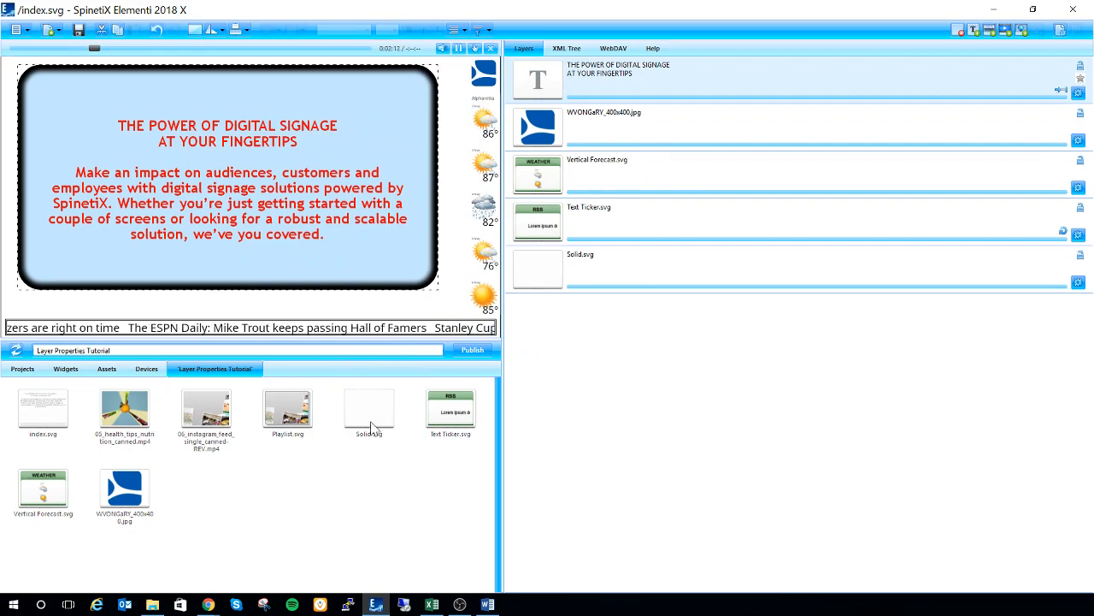
Step: Delete the text layer from the presentation
{"action": "right_click", "coordinate": [620, 92]}
{"action": "left_click", "coordinate": [663, 238]}
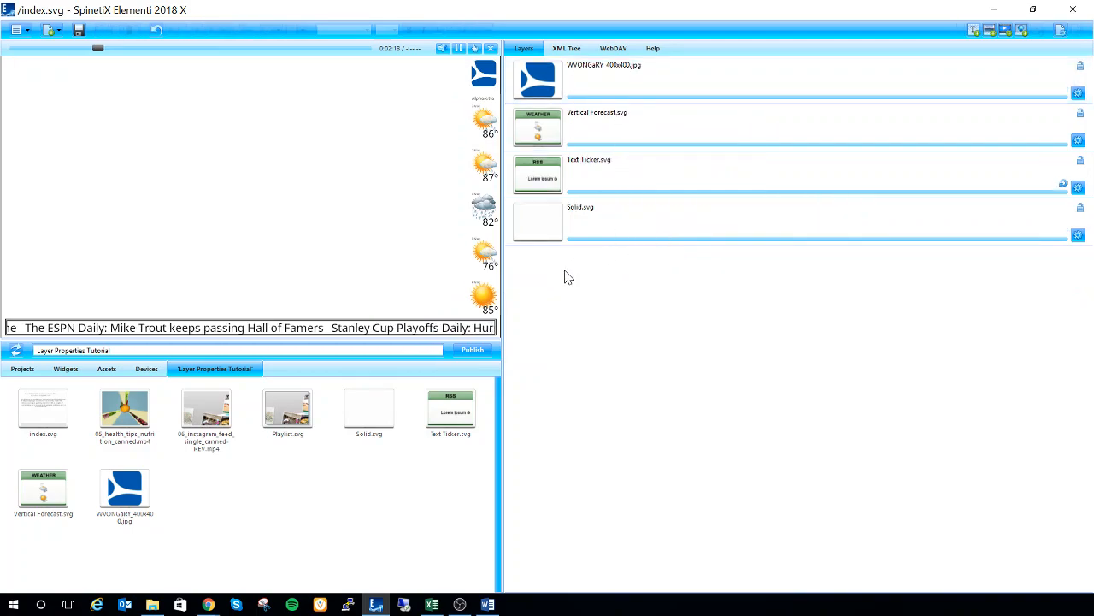
Step: Add Playlist.svg as the topmost layer and move it toward the upper-left corner of the canvas
{"action": "left_click", "coordinate": [295, 433]}
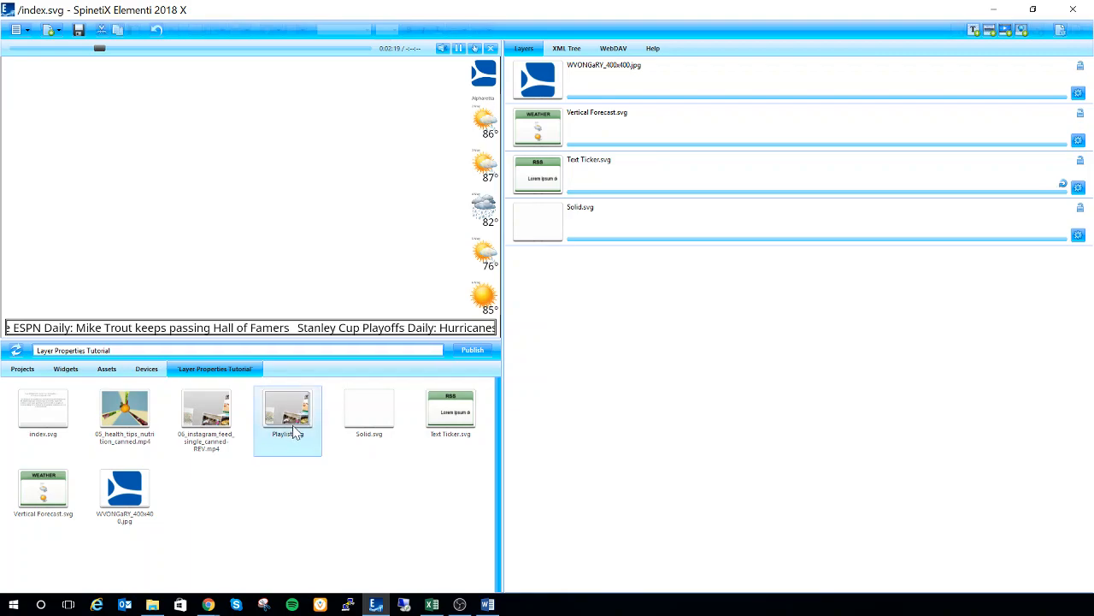
{"action": "left_click_drag", "start_coordinate": [291, 434], "coordinate": [643, 328]}
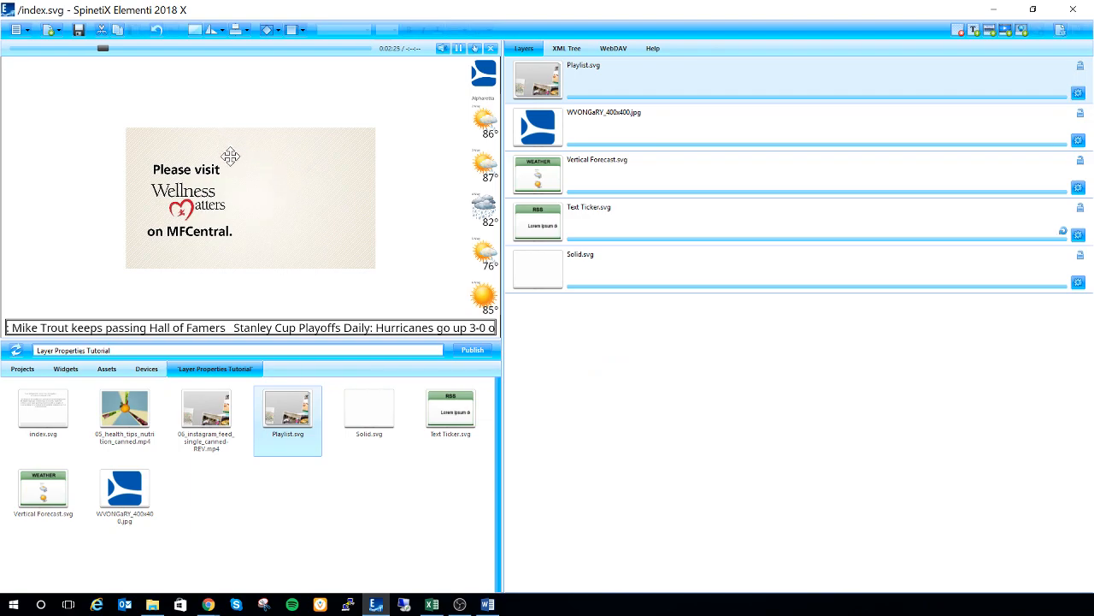
{"action": "left_click_drag", "start_coordinate": [249, 174], "coordinate": [215, 159]}
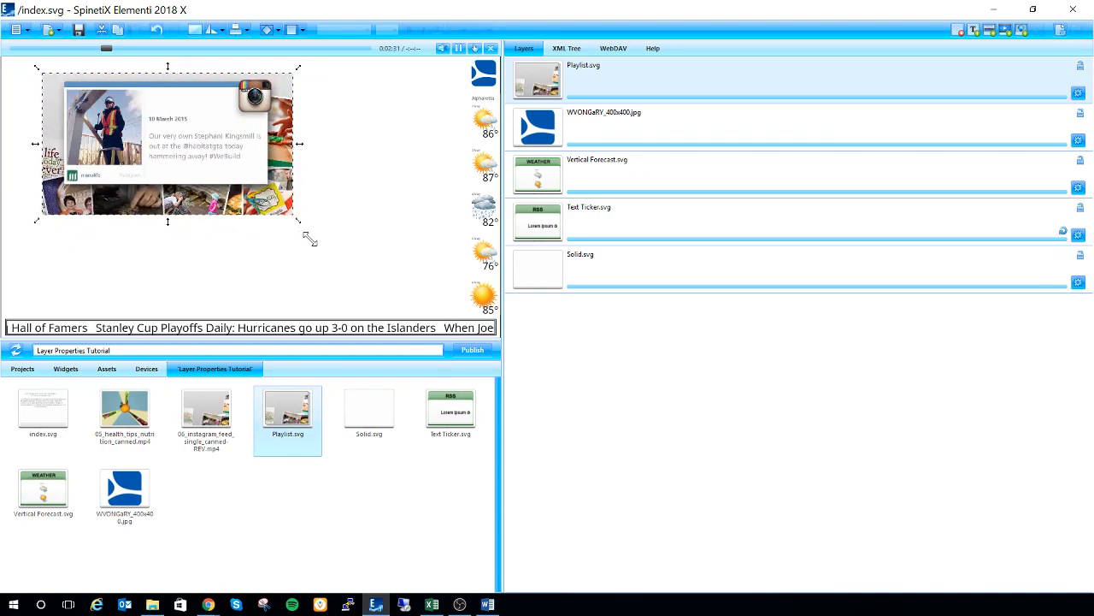
Step: Enlarge the Playlist.svg layer on the canvas to about 1504 by 768, and look through its box format and in effect properties
{"action": "left_click_drag", "start_coordinate": [408, 290], "coordinate": [428, 272]}
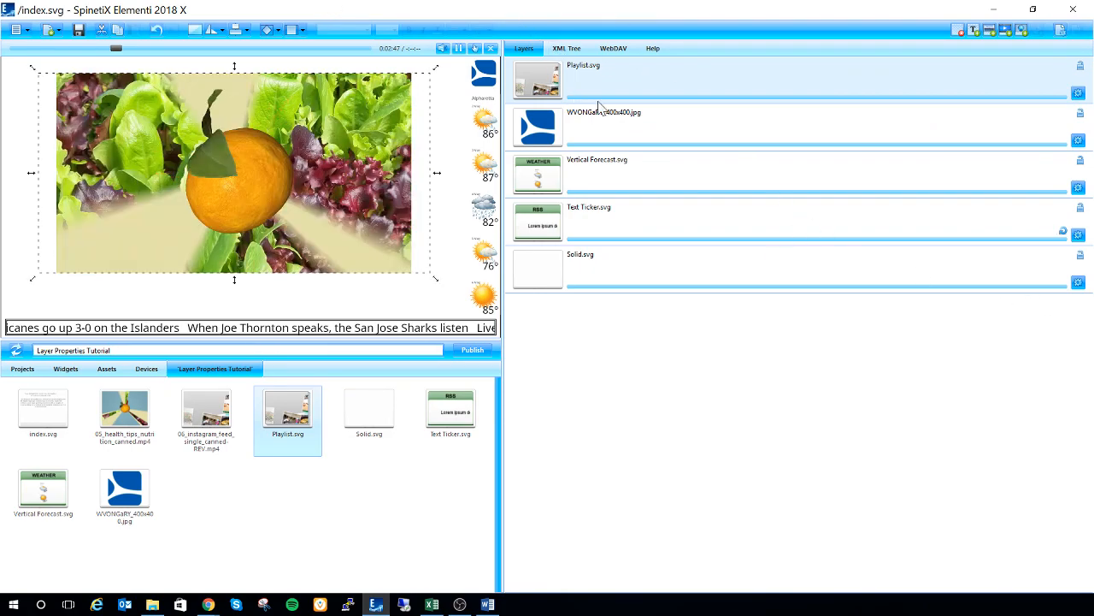
{"action": "left_click", "coordinate": [1078, 93]}
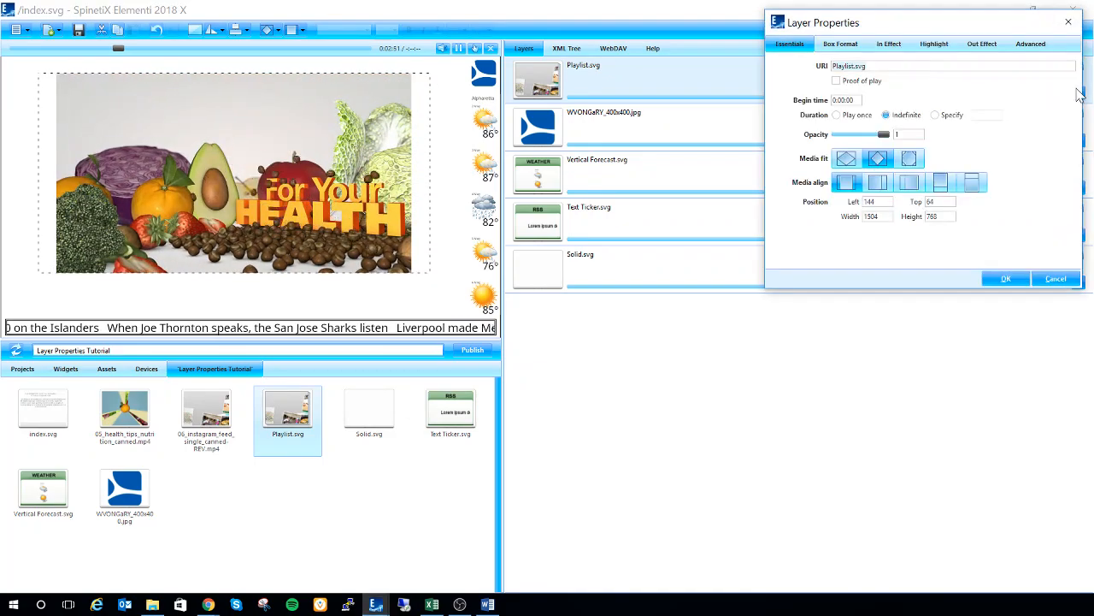
{"action": "left_click_drag", "start_coordinate": [932, 28], "coordinate": [496, 67]}
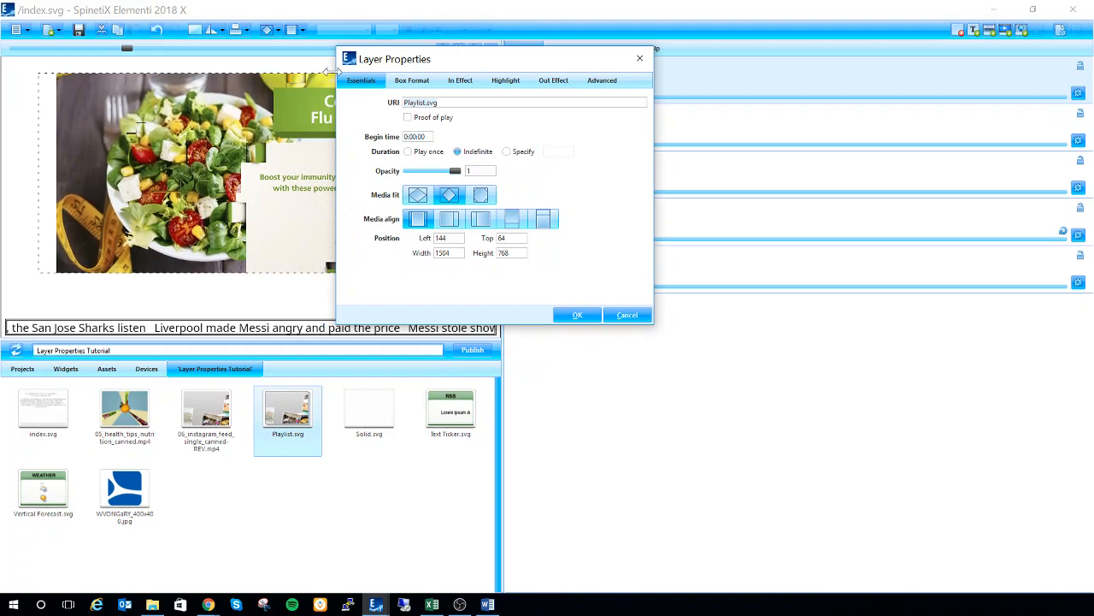
{"action": "left_click", "coordinate": [412, 80]}
{"action": "left_click", "coordinate": [459, 82]}
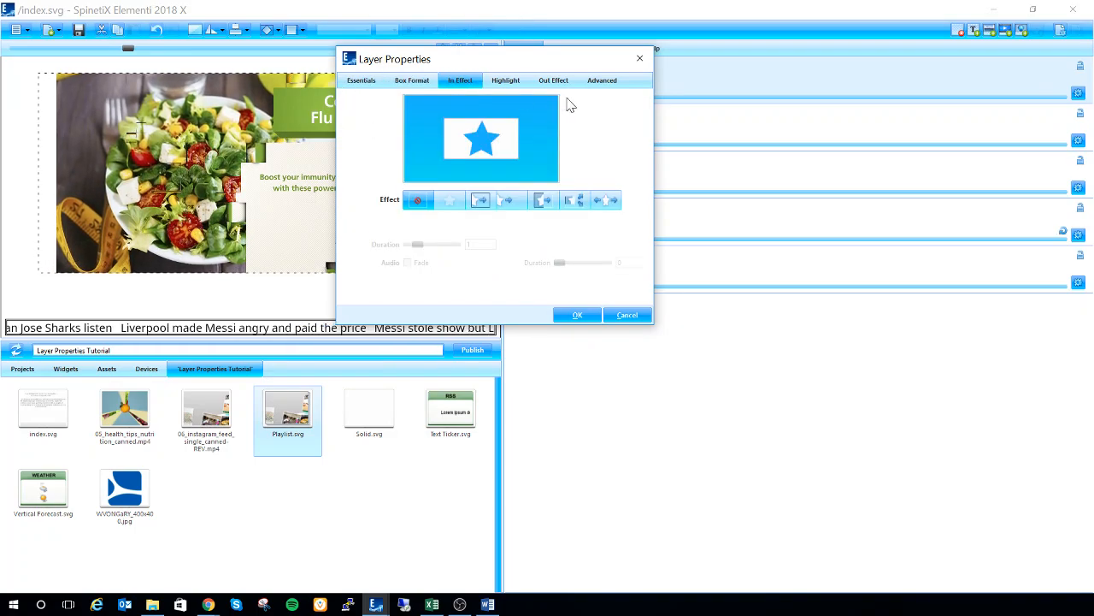
{"action": "left_click", "coordinate": [360, 82]}
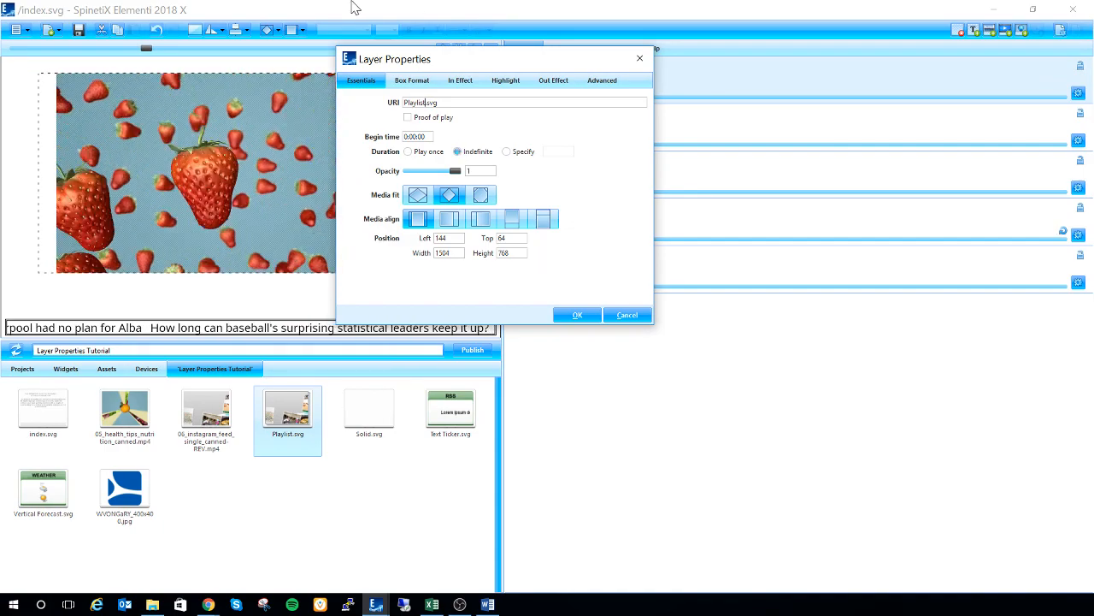
Step: Enable proof of play and the play-once duration for the playlist layer, trying the first media fit option before returning to the second
{"action": "left_click", "coordinate": [409, 119]}
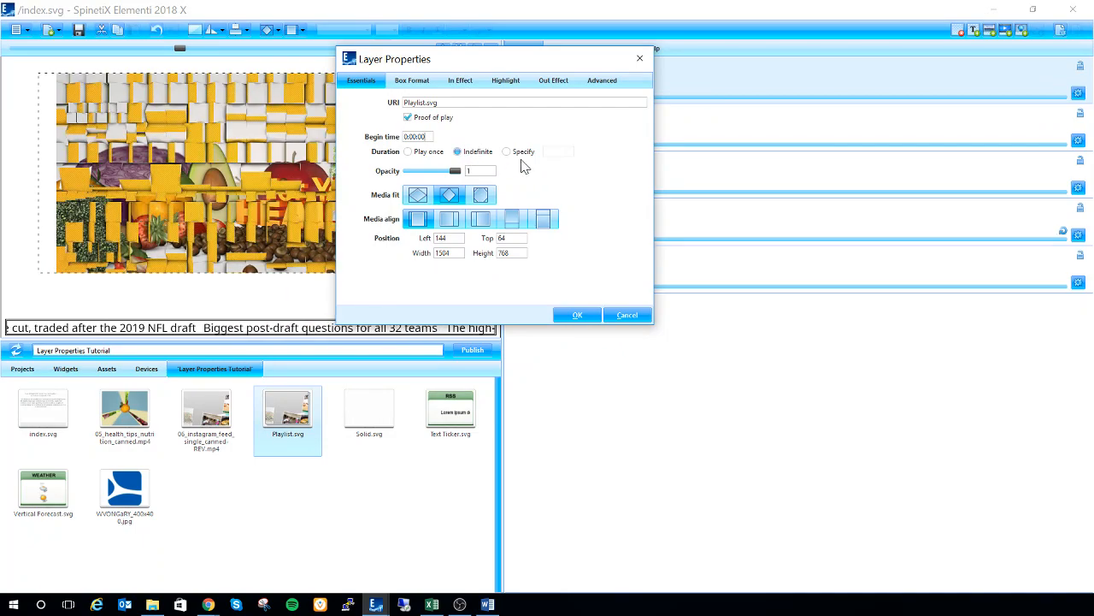
{"action": "left_click", "coordinate": [414, 155]}
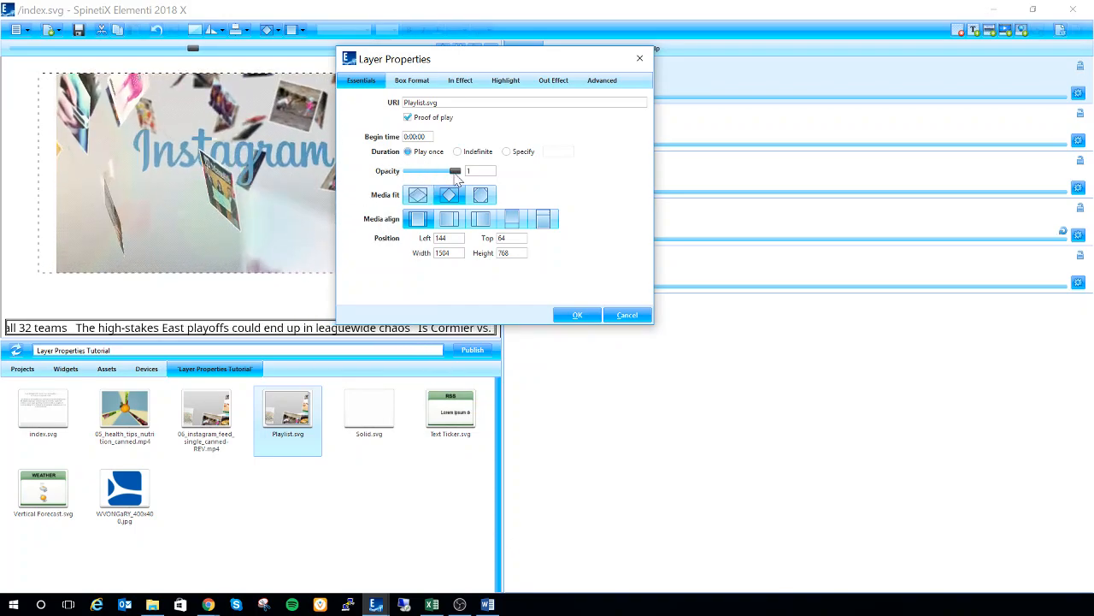
{"action": "mouse_move", "coordinate": [455, 171]}
{"action": "left_mouse_down"}
{"action": "mouse_move", "coordinate": [419, 170]}
{"action": "mouse_move", "coordinate": [462, 177]}
{"action": "left_mouse_up"}
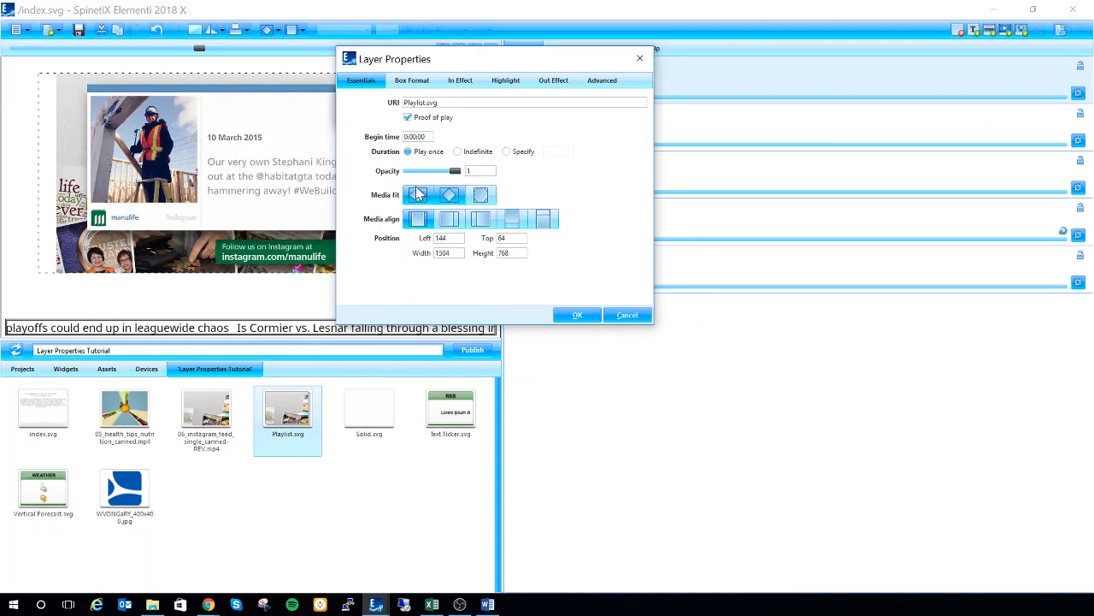
{"action": "left_click", "coordinate": [417, 195]}
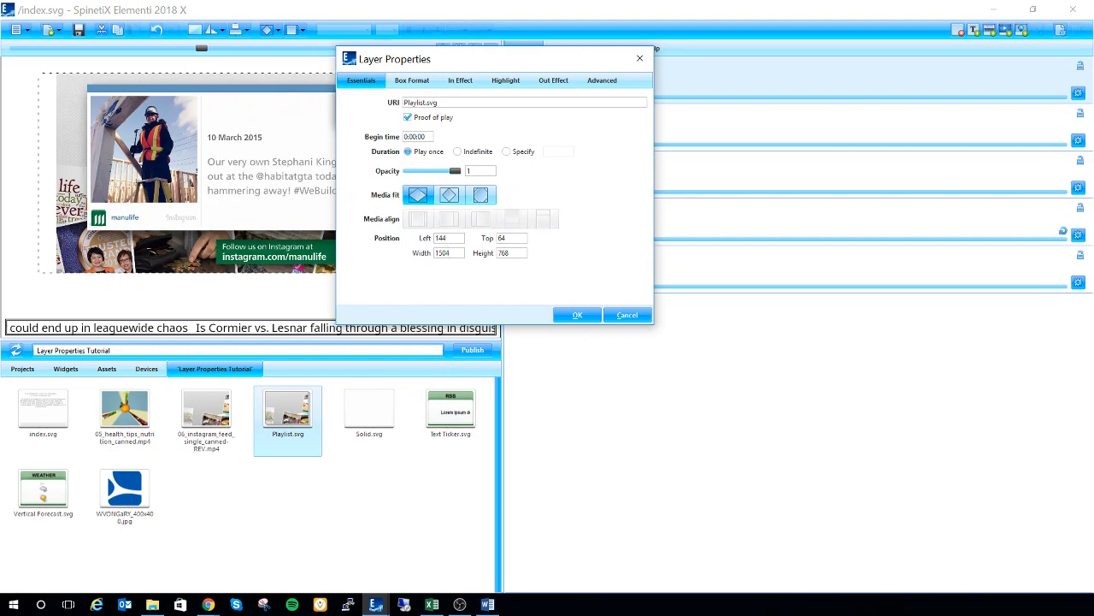
{"action": "left_click", "coordinate": [450, 195]}
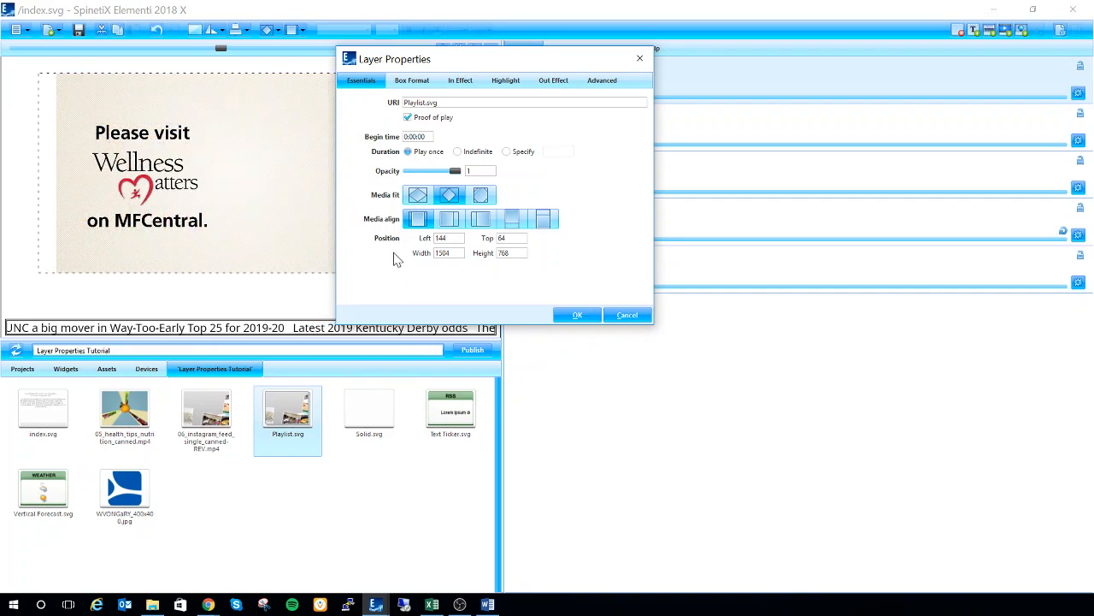
Step: Set the playlist layer's left position to 100 and apply the layer properties
{"action": "left_click", "coordinate": [442, 239]}
{"action": "key", "text": "BackSpace"}
{"action": "key", "text": "BackSpace"}
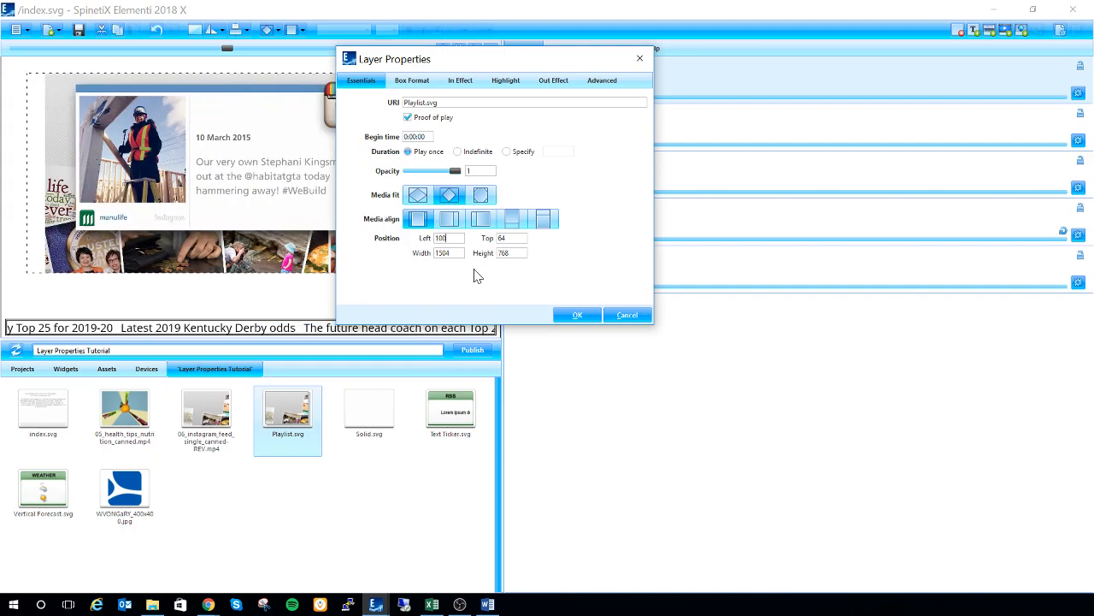
{"action": "left_click", "coordinate": [577, 316]}
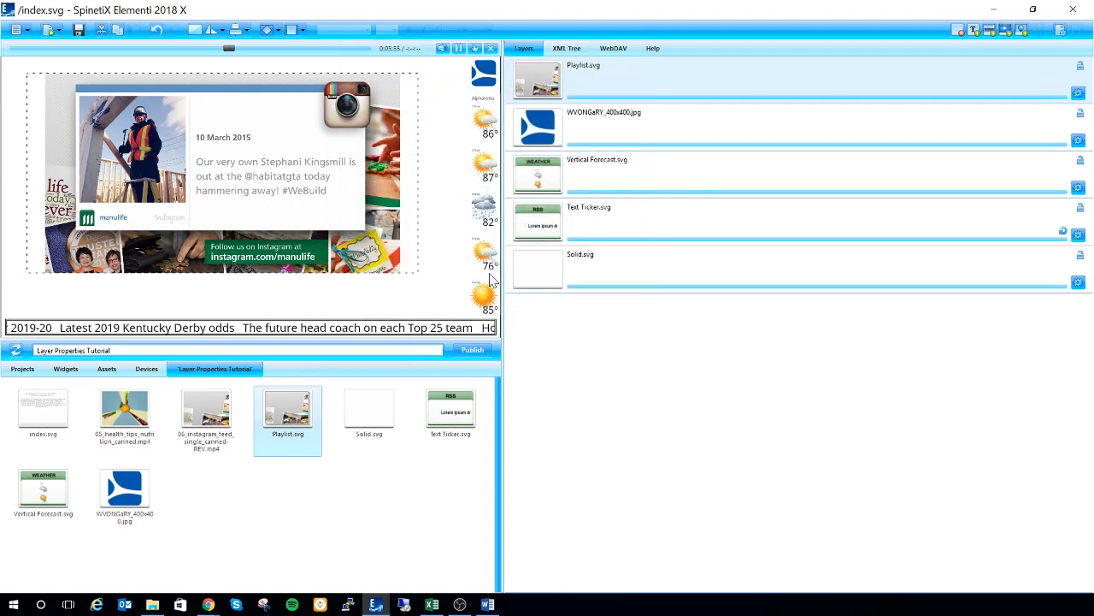
Step: Reopen the playlist layer's properties, set its left position to 0 and apply the change
{"action": "left_click", "coordinate": [1078, 93]}
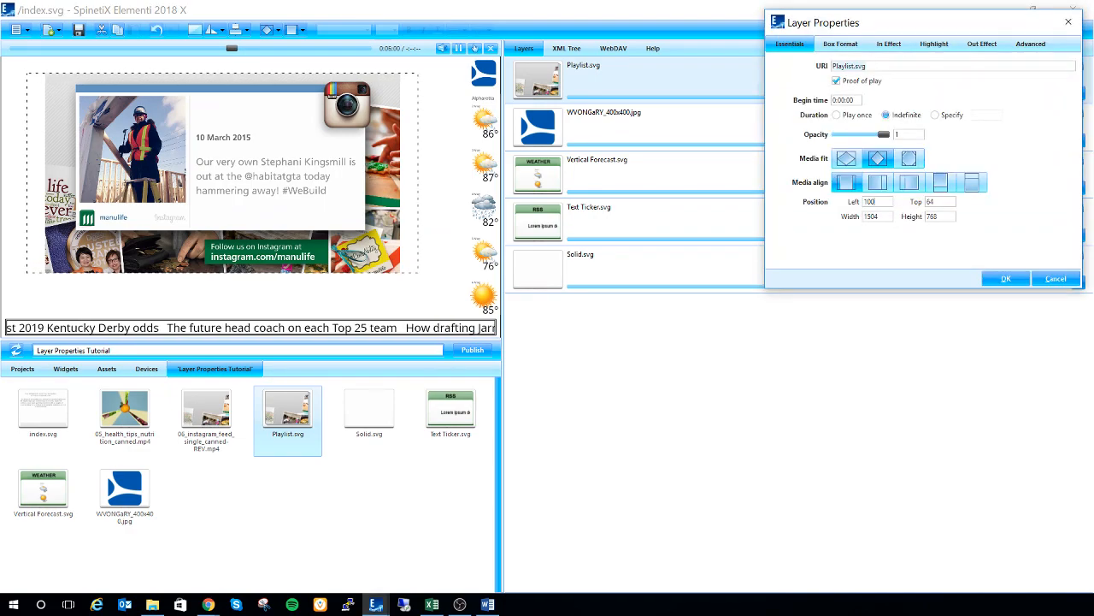
{"action": "key", "text": "BackSpace"}
{"action": "key", "text": "BackSpace"}
{"action": "key", "text": "BackSpace"}
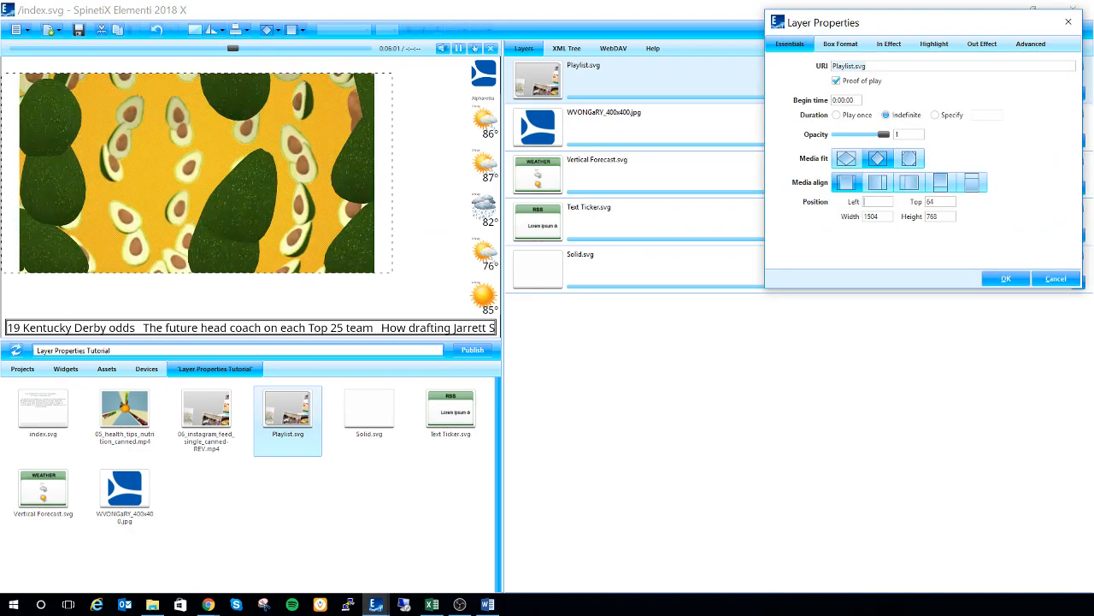
{"action": "type", "text": "0"}
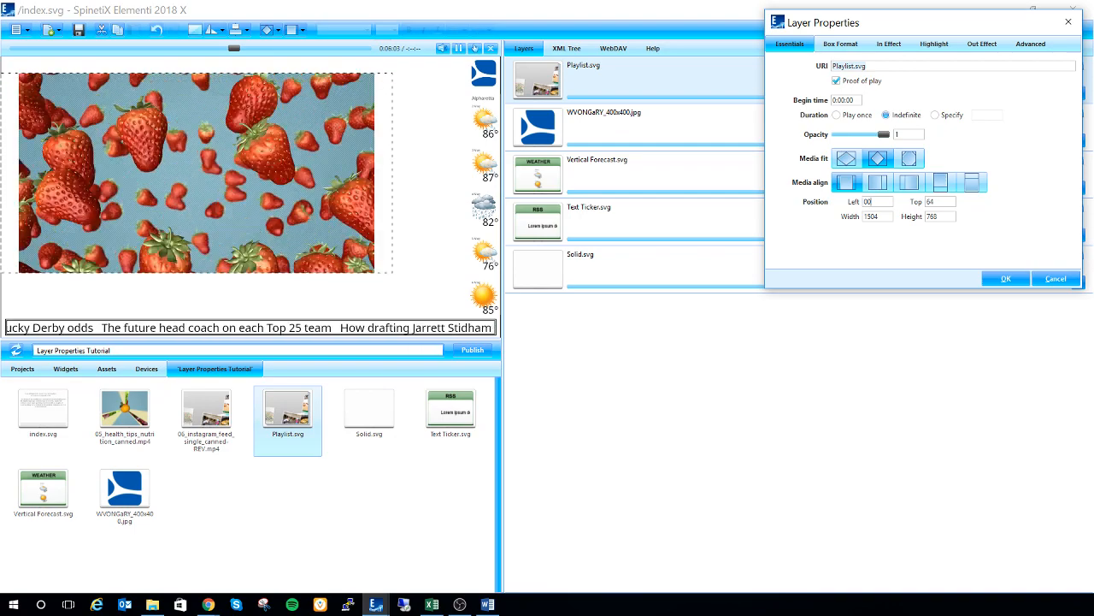
{"action": "left_click", "coordinate": [1006, 279]}
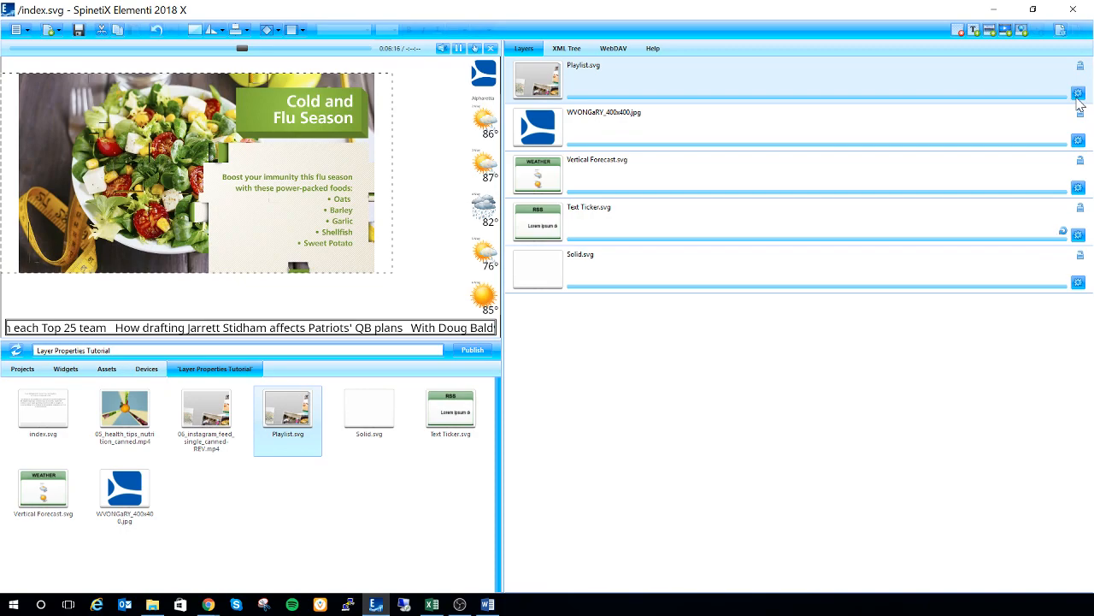
Step: Review the essential properties of the playlist layer once more and close them without making changes
{"action": "left_click", "coordinate": [1078, 94]}
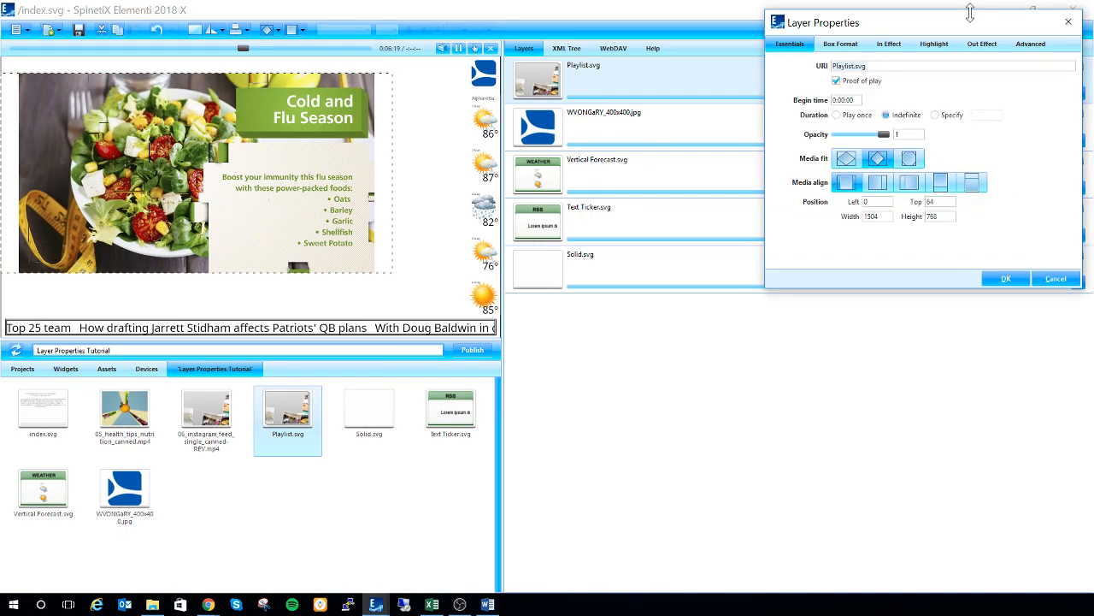
{"action": "left_click_drag", "start_coordinate": [970, 23], "coordinate": [795, 73]}
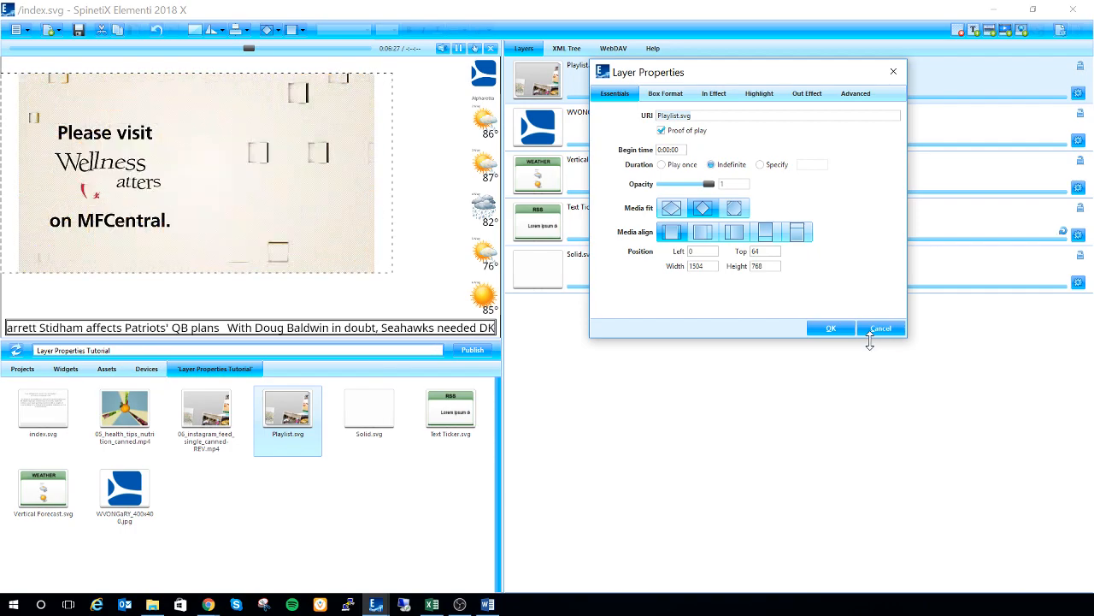
{"action": "left_click", "coordinate": [878, 334]}
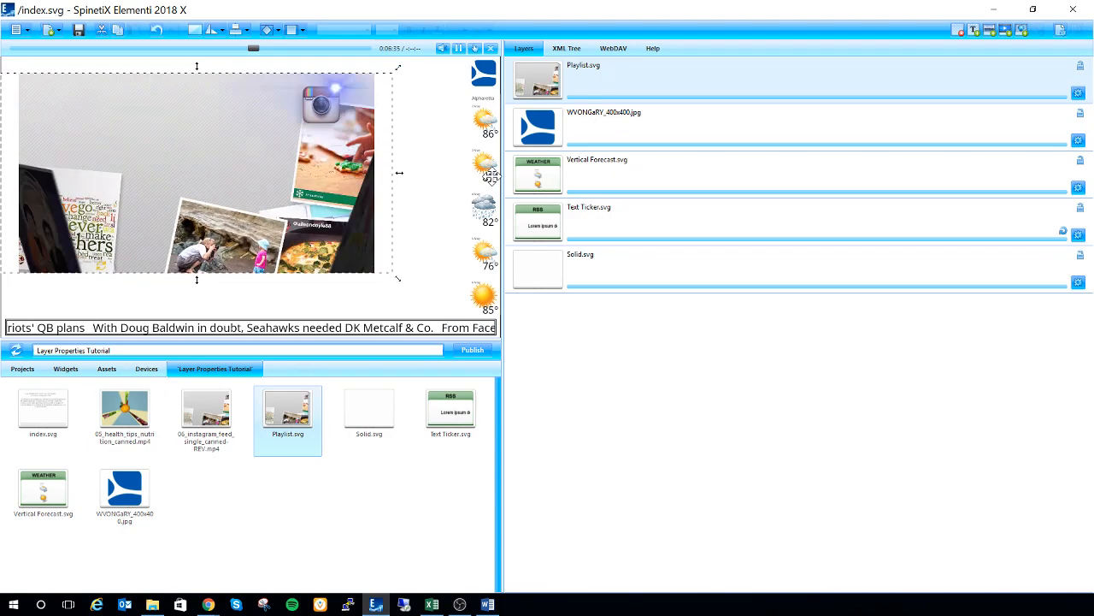
Step: Delete the Playlist.svg layer from the presentation
{"action": "right_click", "coordinate": [589, 90]}
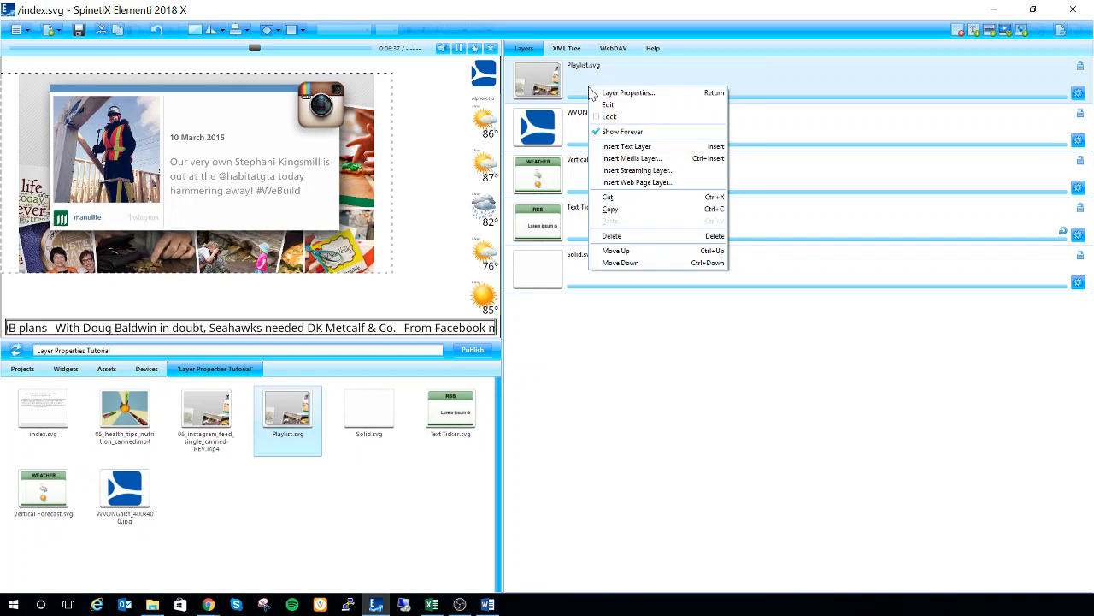
{"action": "left_click", "coordinate": [611, 236]}
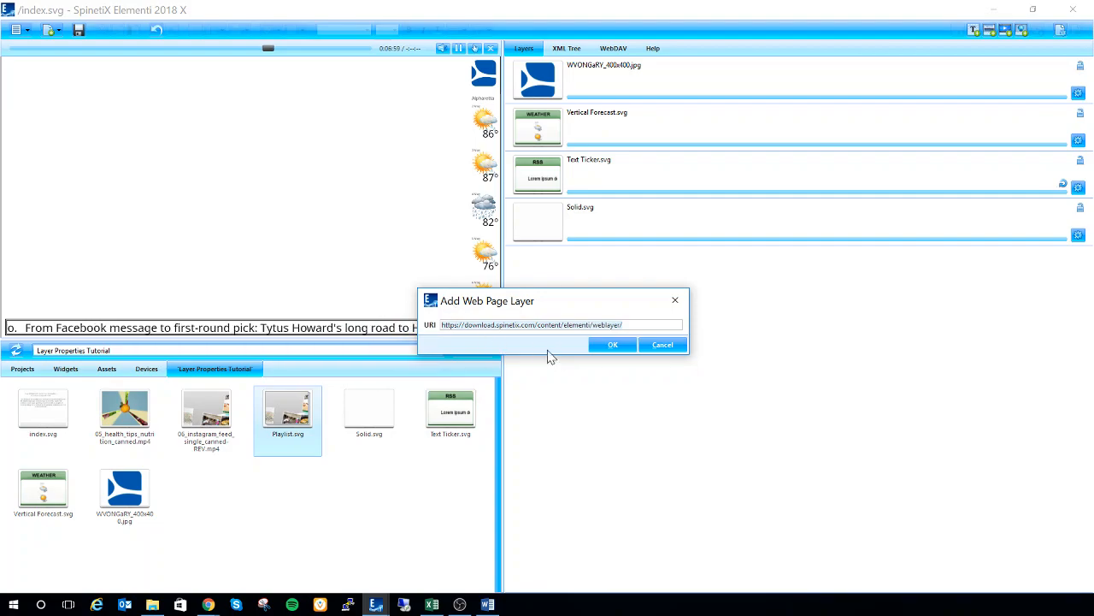
{"action": "left_click", "coordinate": [610, 345]}
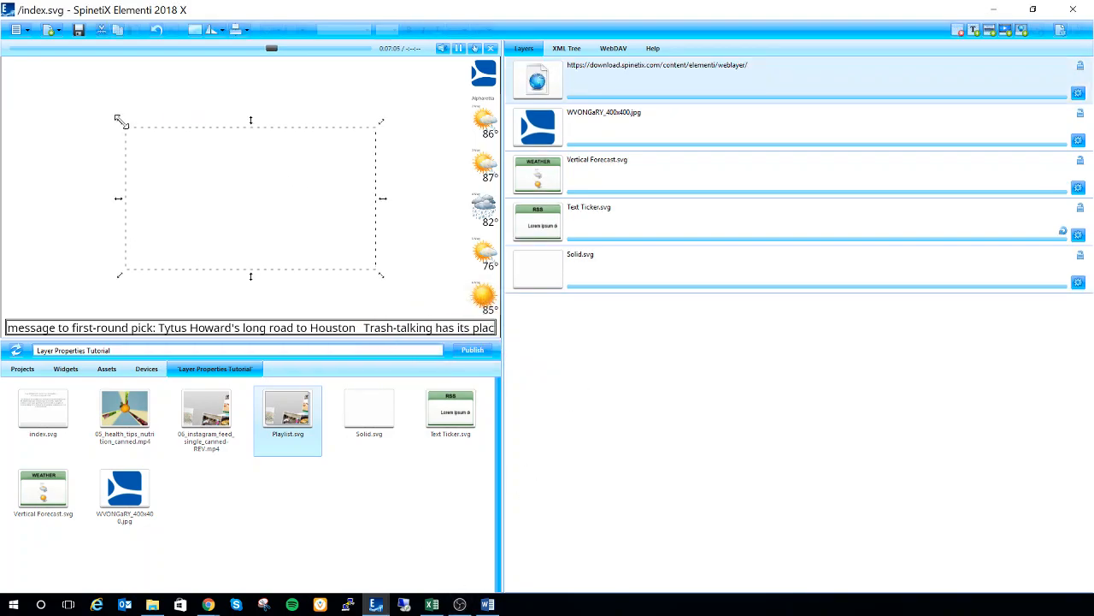
{"action": "left_click_drag", "start_coordinate": [117, 115], "coordinate": [3, 54]}
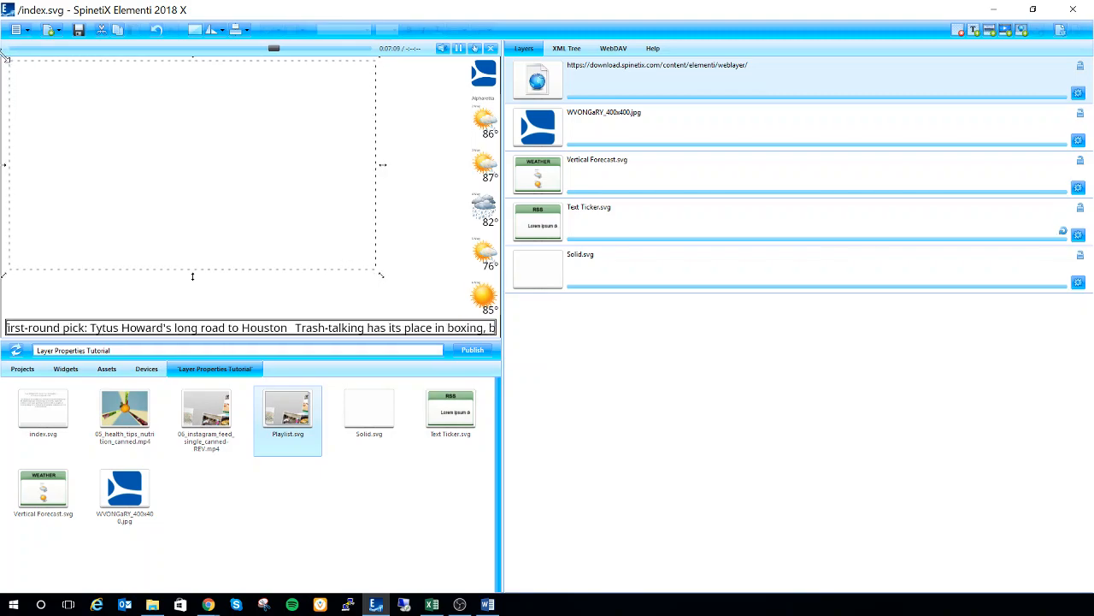
{"action": "left_click_drag", "start_coordinate": [378, 269], "coordinate": [450, 301]}
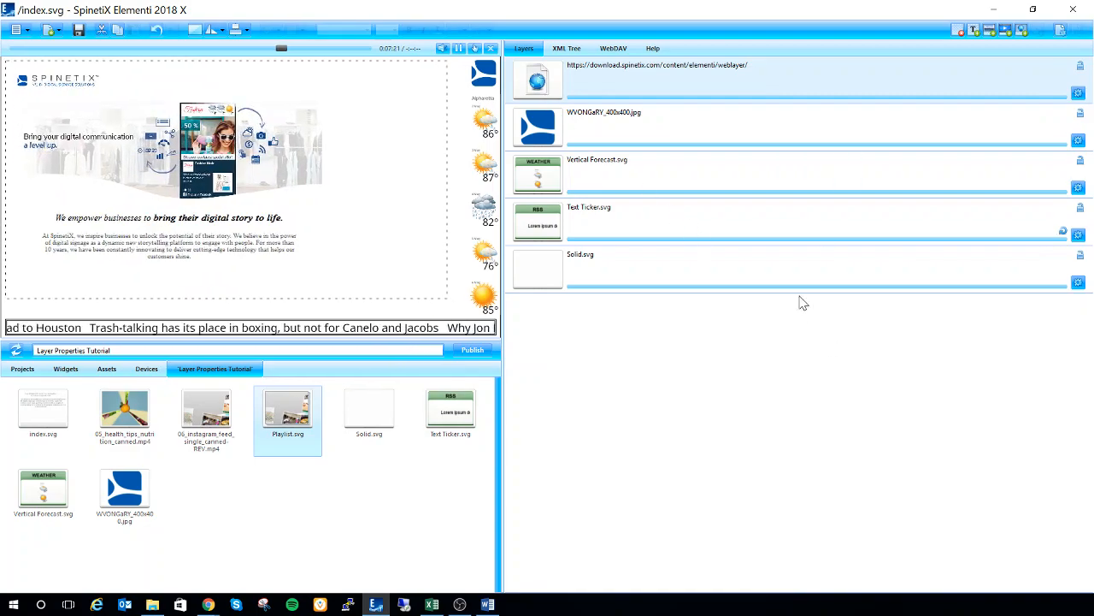
Step: Examine the web page layer's essential properties, including the JavaScript and web security options, and close them
{"action": "left_click", "coordinate": [1078, 94]}
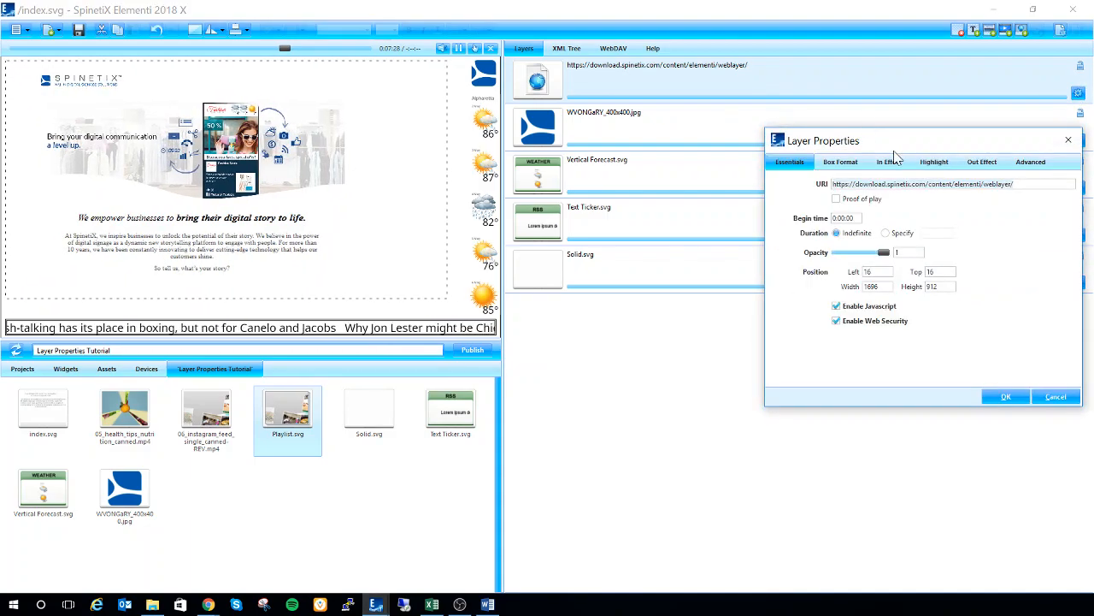
{"action": "left_click_drag", "start_coordinate": [902, 150], "coordinate": [461, 77]}
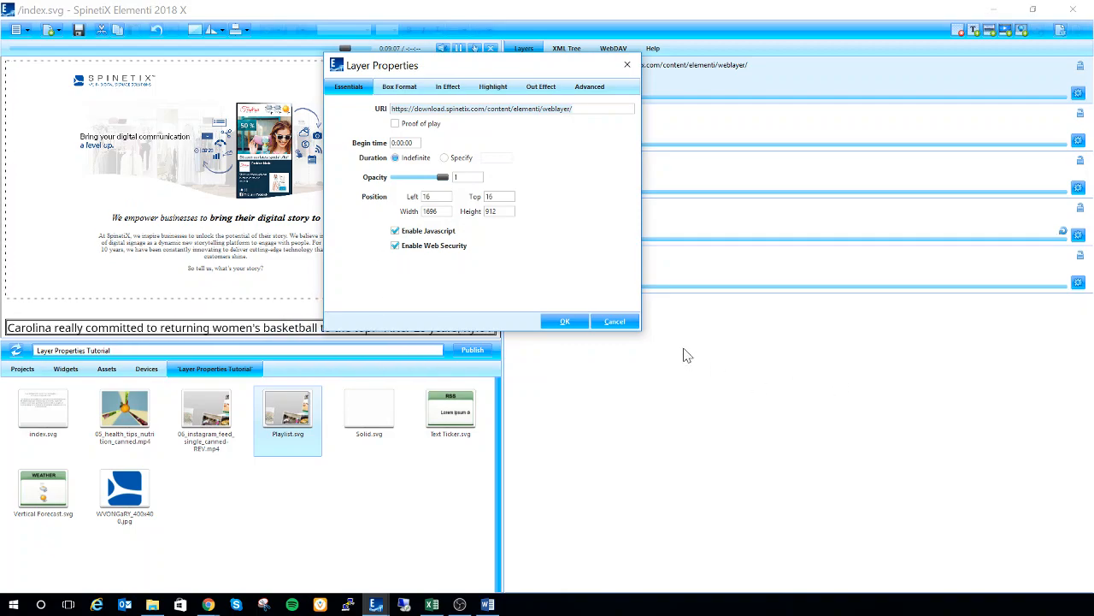
{"action": "left_click", "coordinate": [576, 325]}
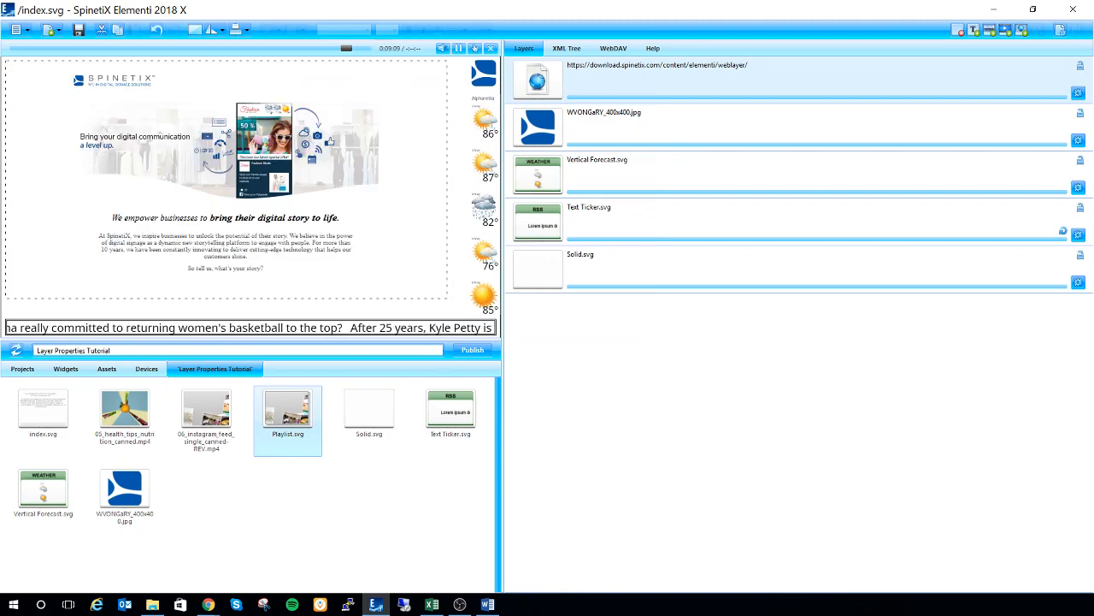